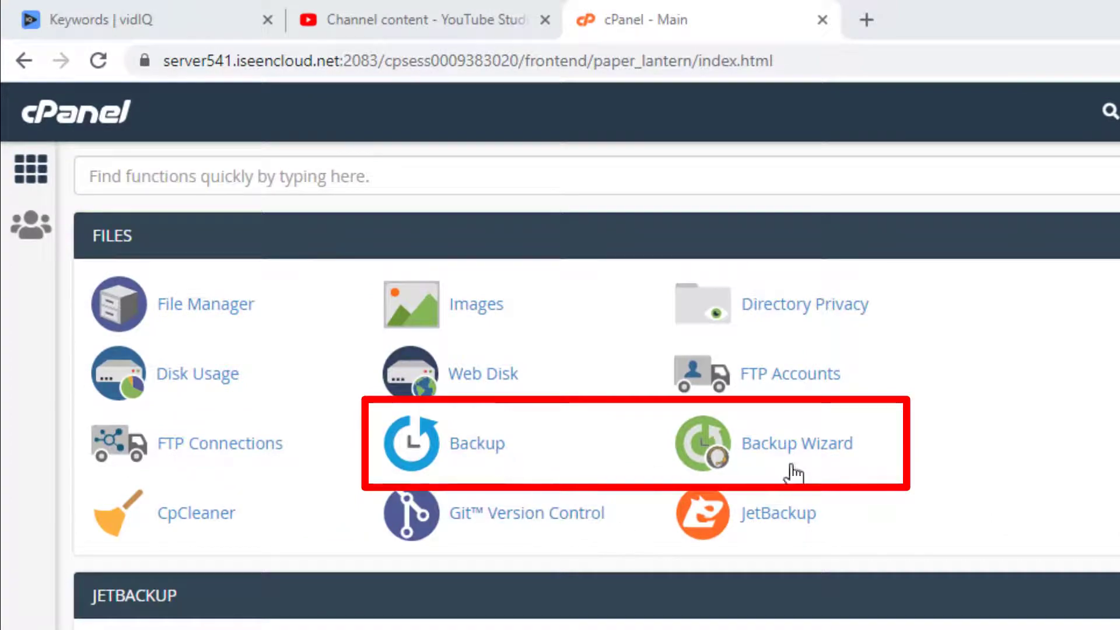
# Open the Backup page from the Files section of the cPanel dashboard
pyautogui.click(487, 456)
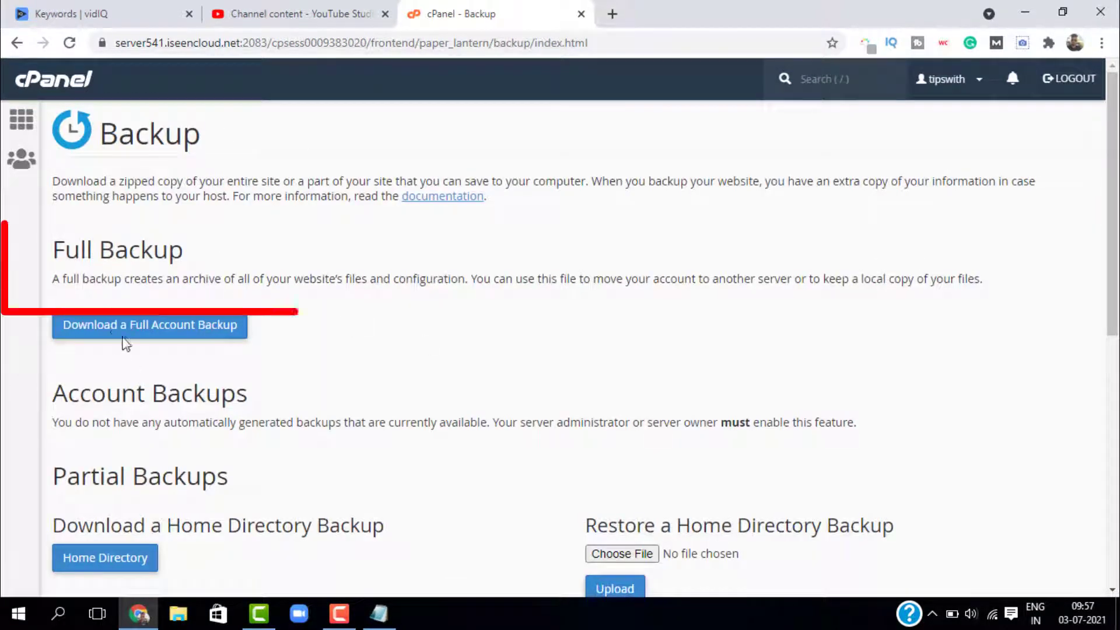
# Highlight the Full Backup and Partial Backups headings, then open the full account backup generator
pyautogui.moveTo(54, 256); pyautogui.dragTo(225, 257)
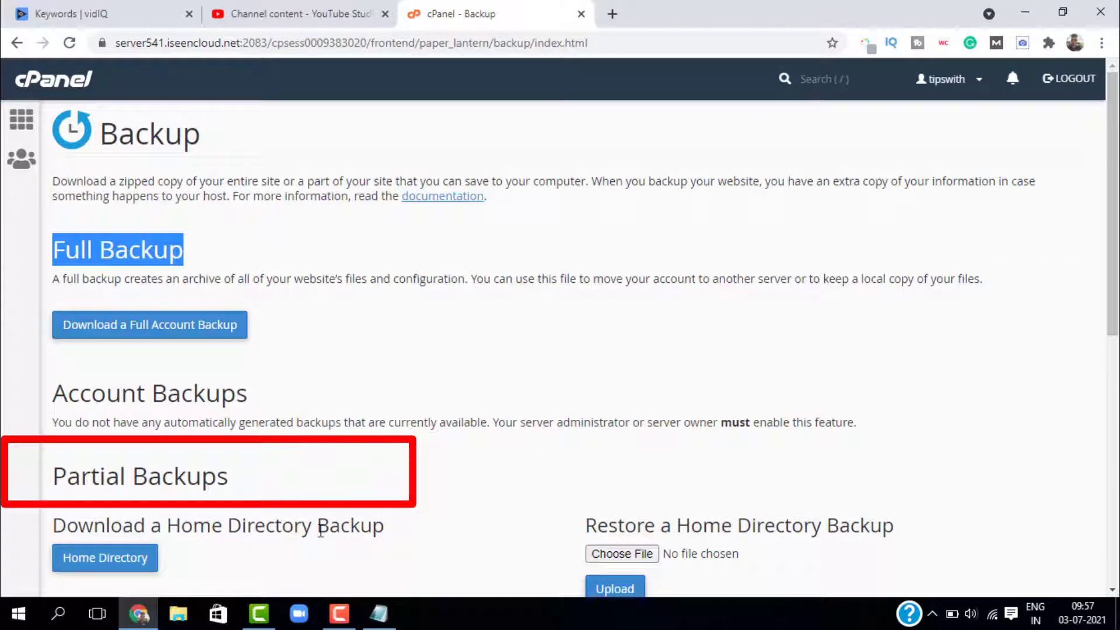
pyautogui.moveTo(50, 482); pyautogui.dragTo(282, 475)
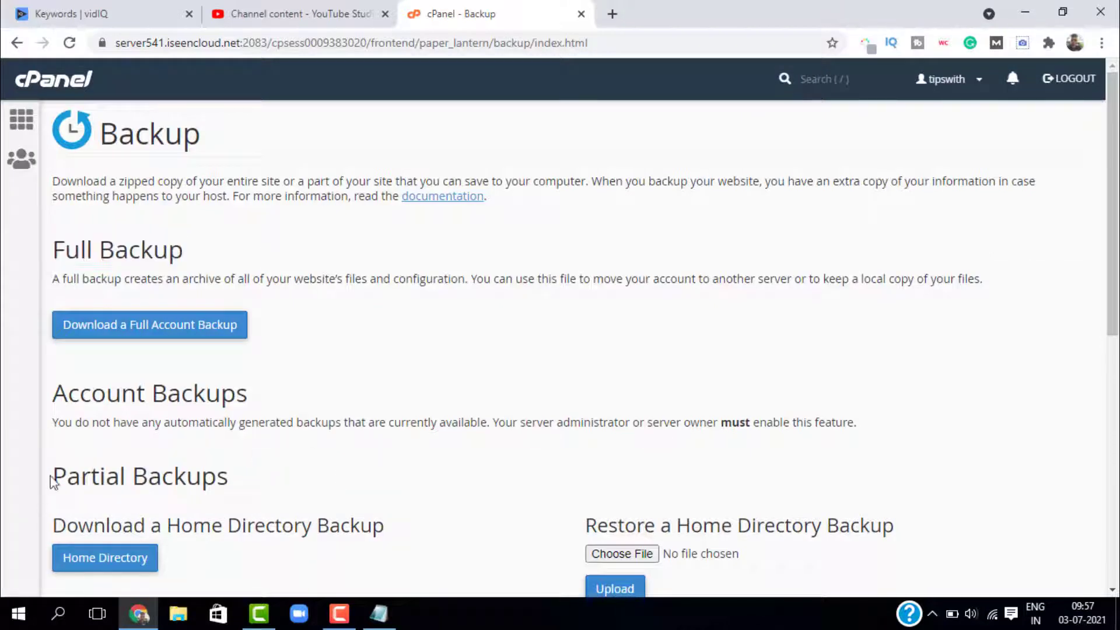
pyautogui.click(186, 302)
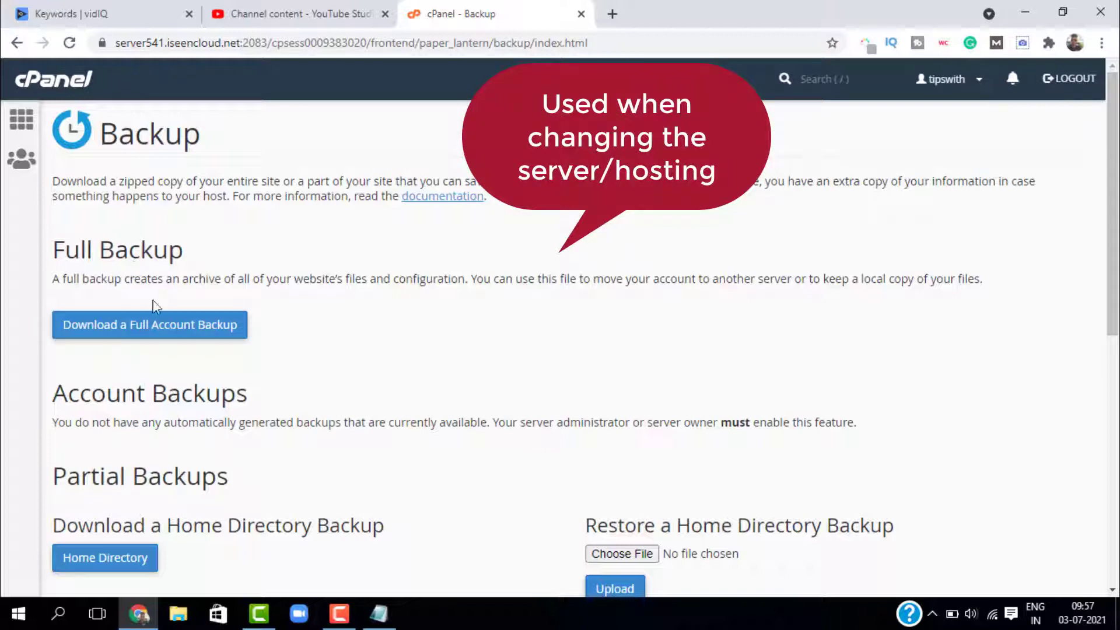
pyautogui.moveTo(167, 284); pyautogui.dragTo(396, 302)
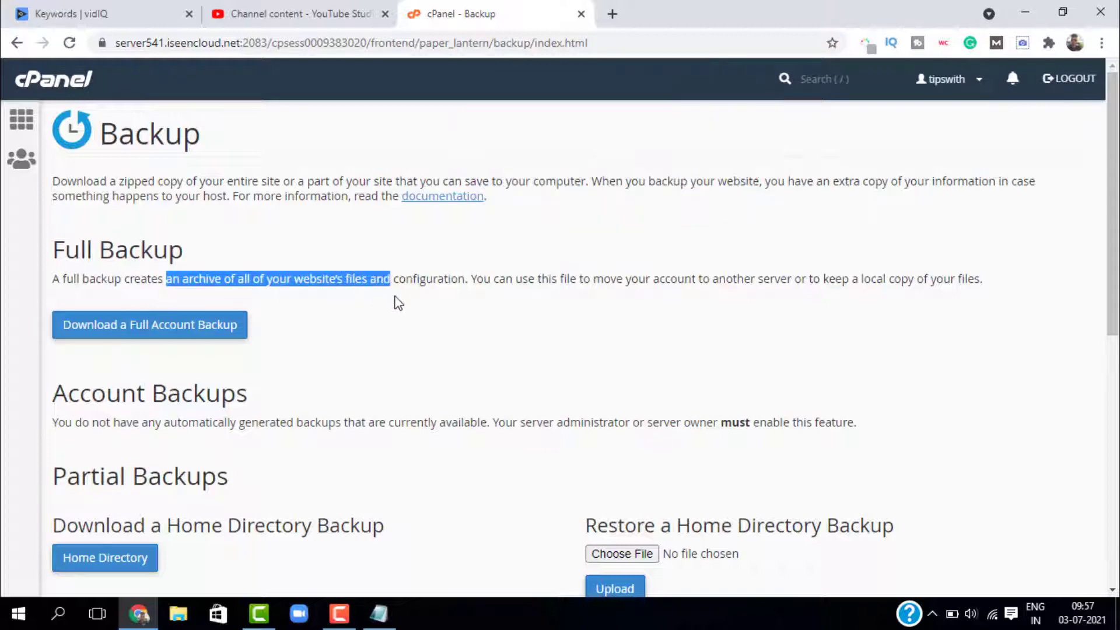
pyautogui.click(318, 417)
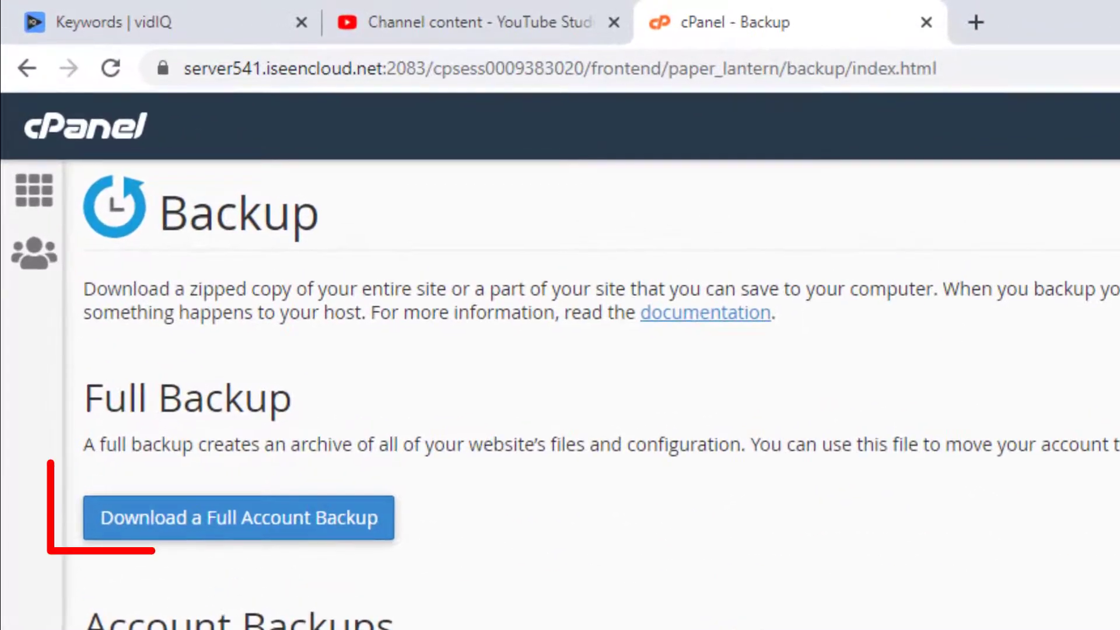
pyautogui.click(186, 537)
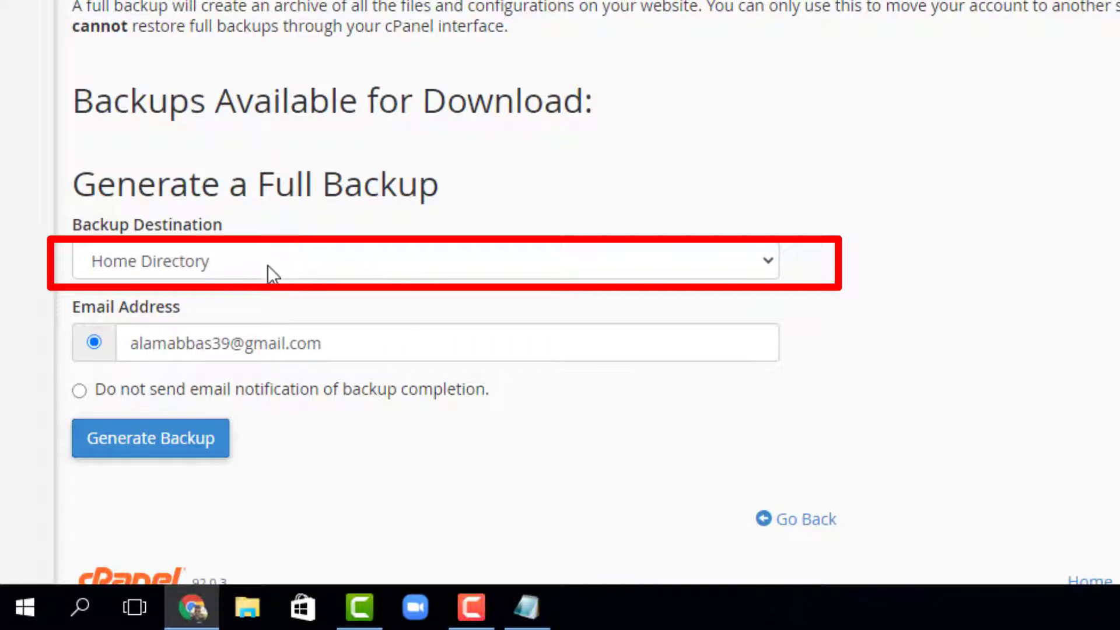
# Replace the notification e-mail with the suggested address and generate a full backup to Home Directory
pyautogui.tripleClick(244, 350)
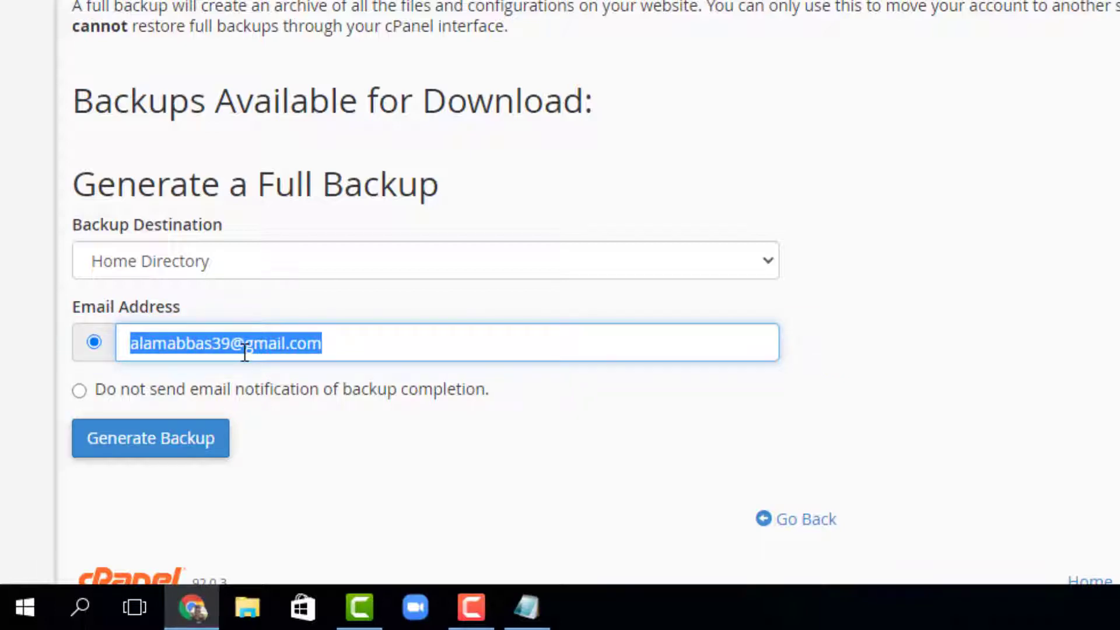
pyautogui.write('tipswith')
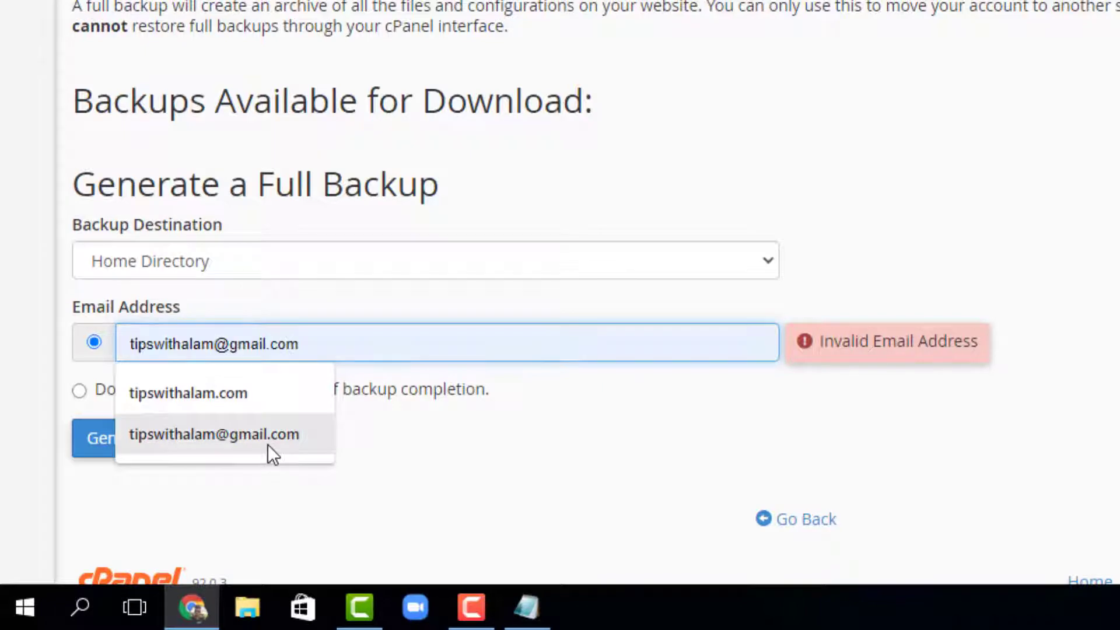
pyautogui.click(268, 444)
pyautogui.click(232, 499)
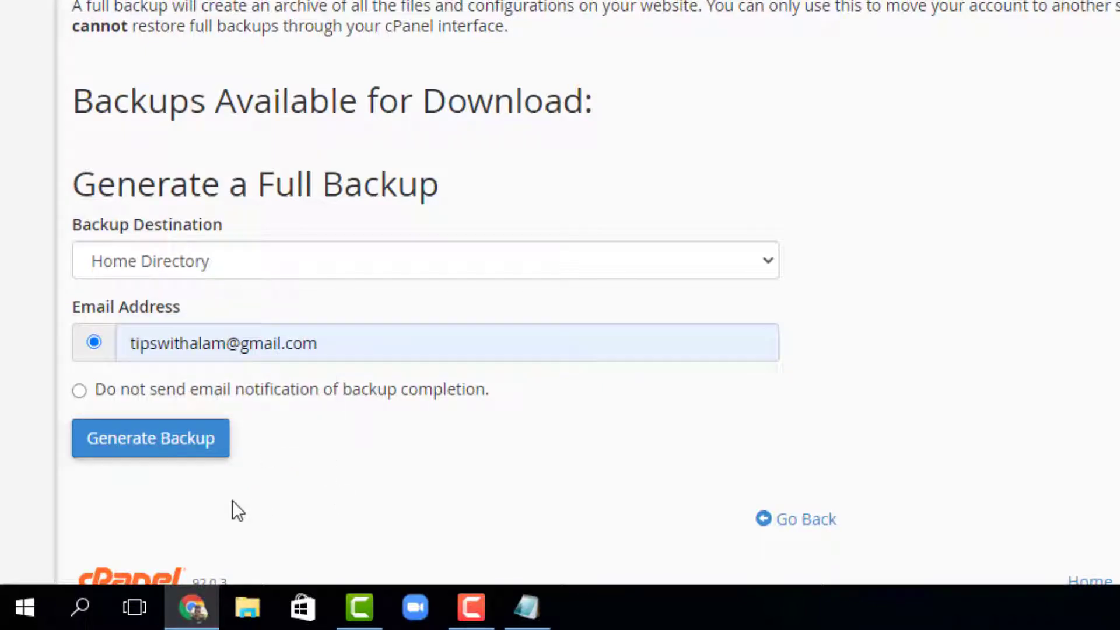
pyautogui.click(144, 456)
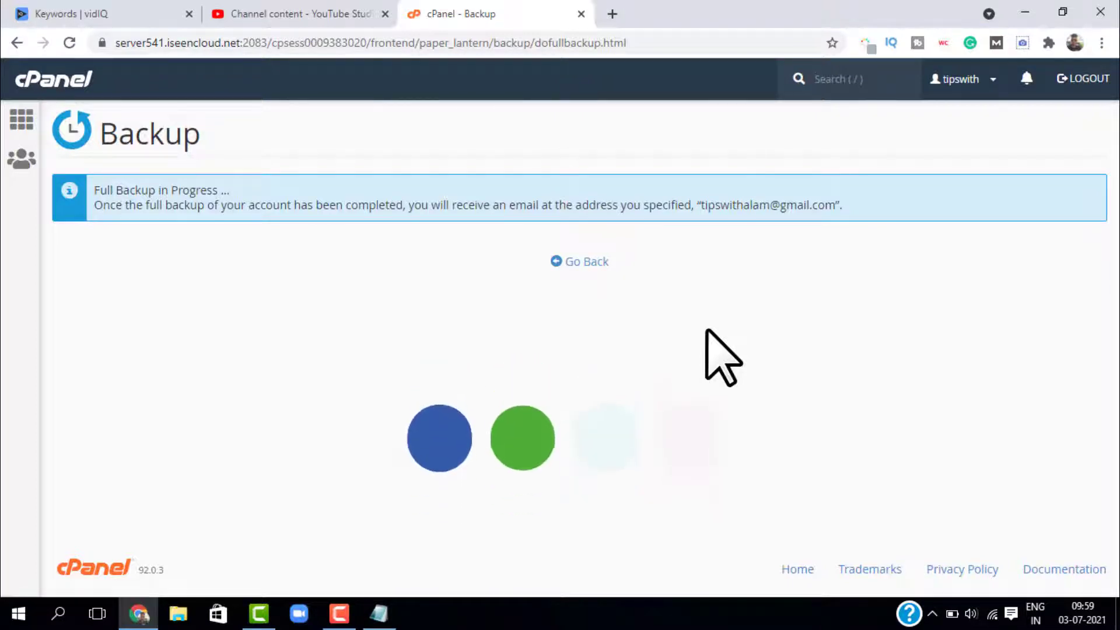
# Go back to the backup list and download the 3 July 2021 .tar.gz archive
pyautogui.click(574, 261)
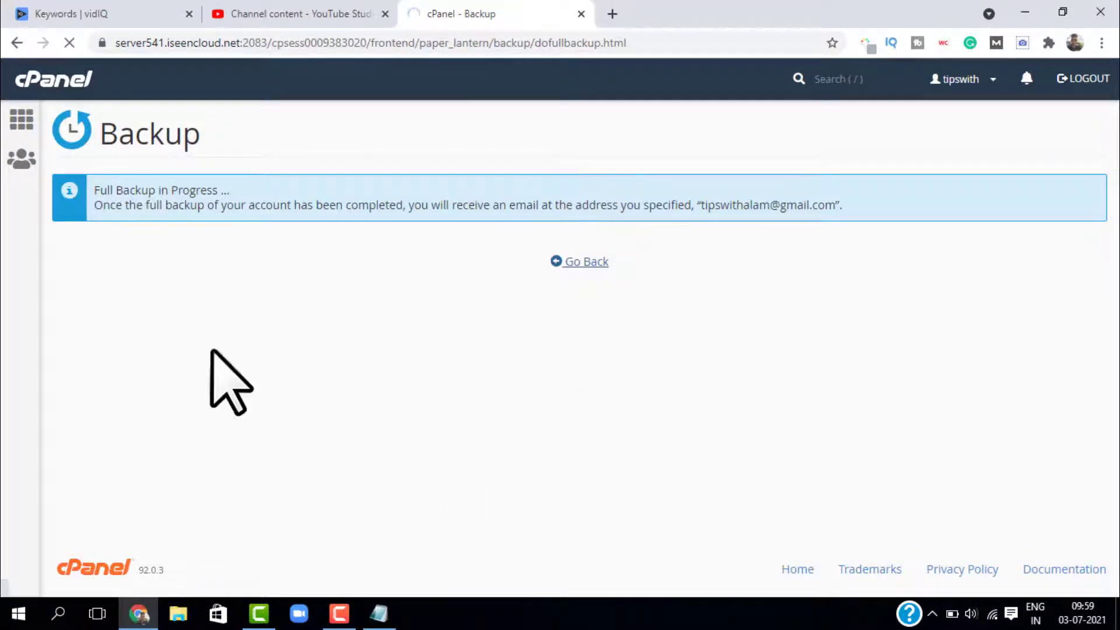
pyautogui.scroll(-1, 378, 307)
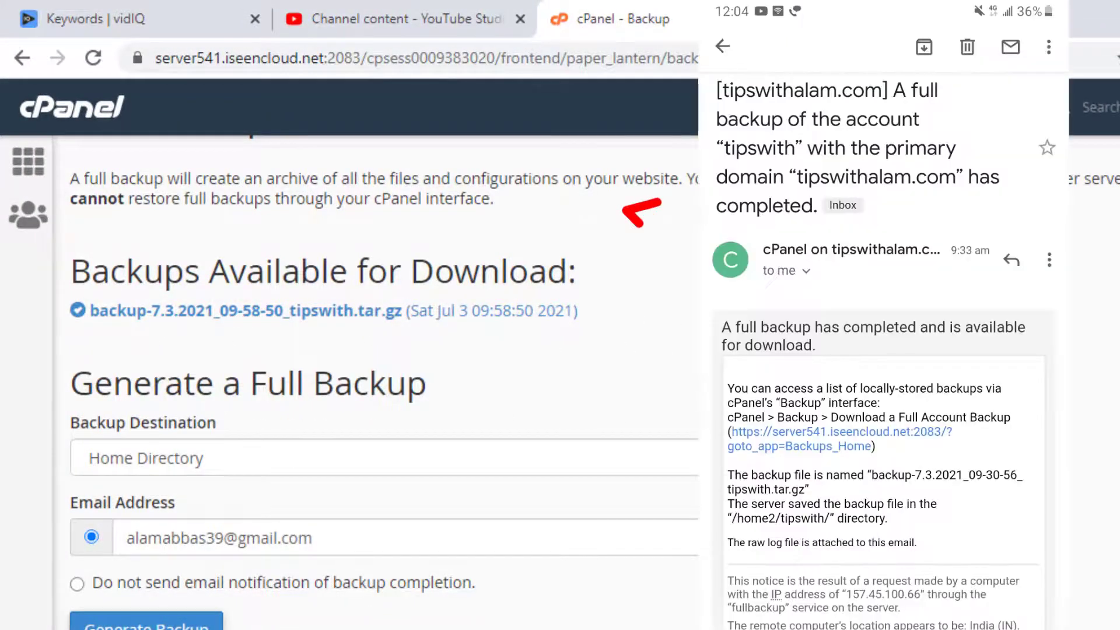
pyautogui.scroll(1, 379, 379)
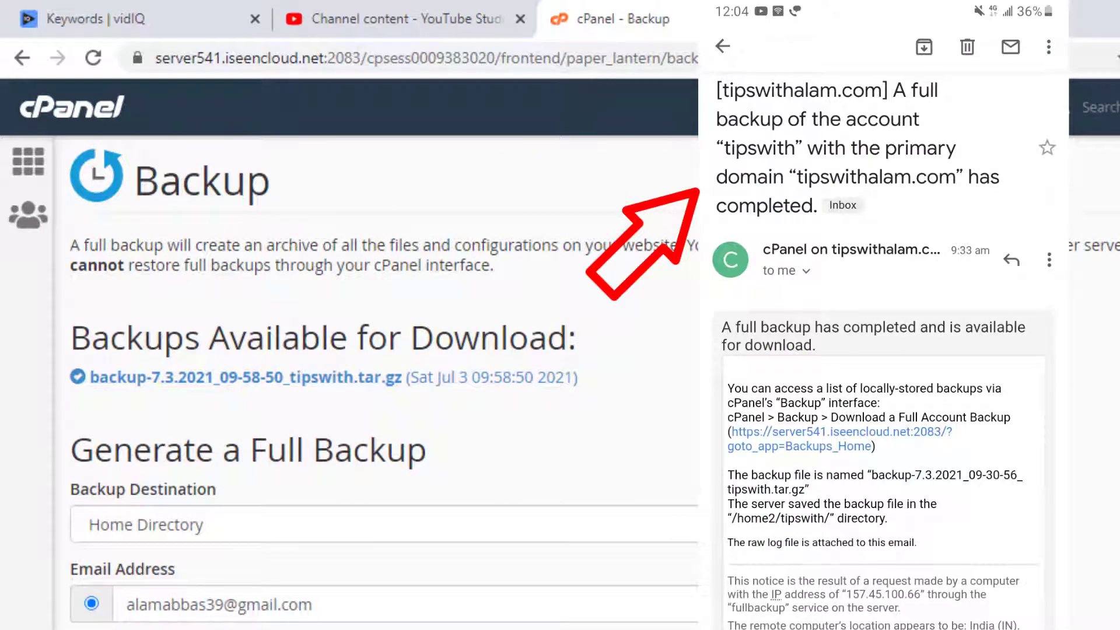
pyautogui.moveTo(82, 339); pyautogui.dragTo(625, 350)
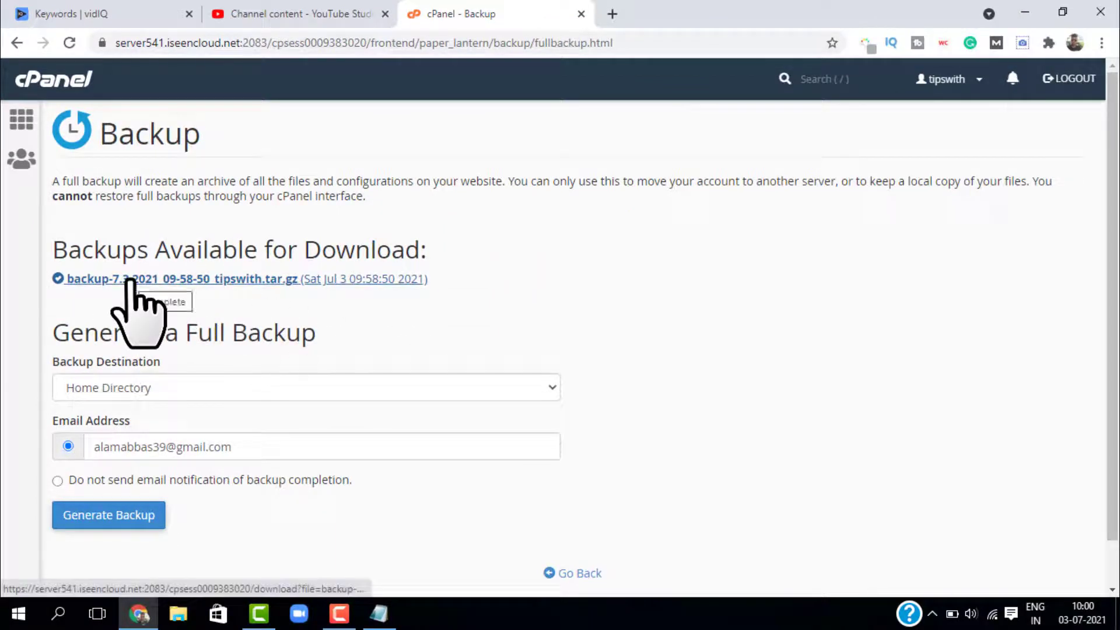
pyautogui.click(128, 280)
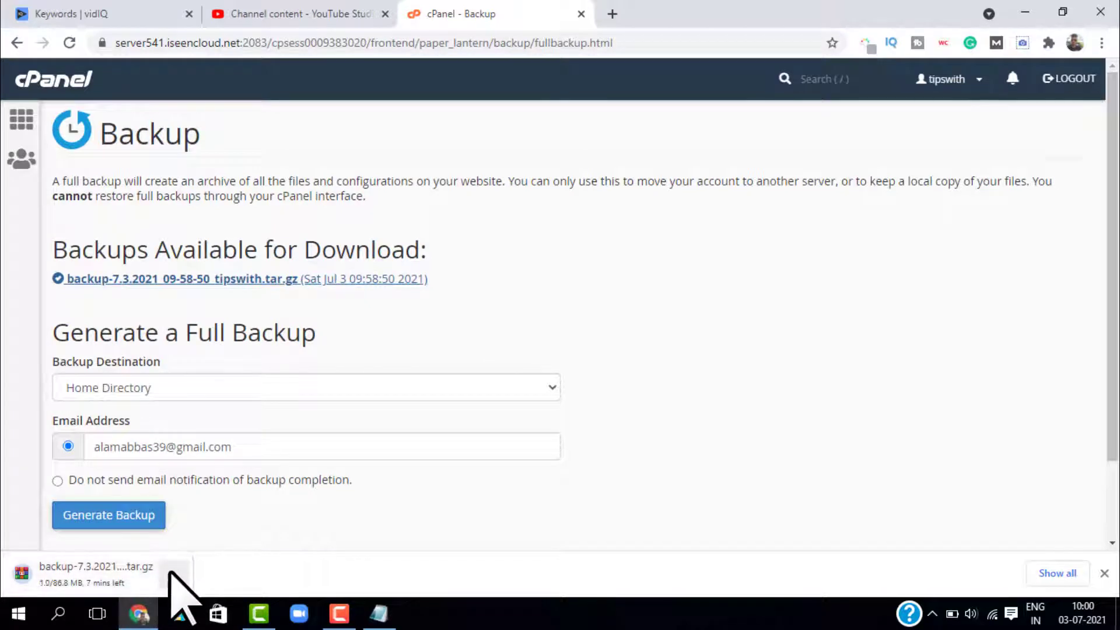
# Cancel the .tar.gz archive download in Chrome and return to the cPanel dashboard
pyautogui.click(174, 574)
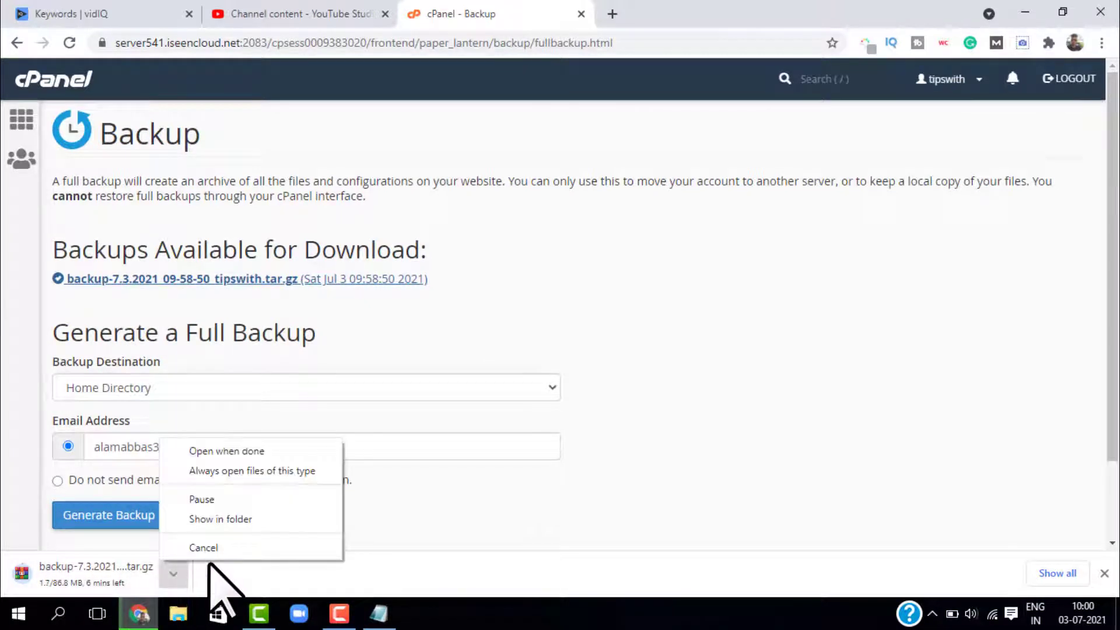
pyautogui.click(225, 546)
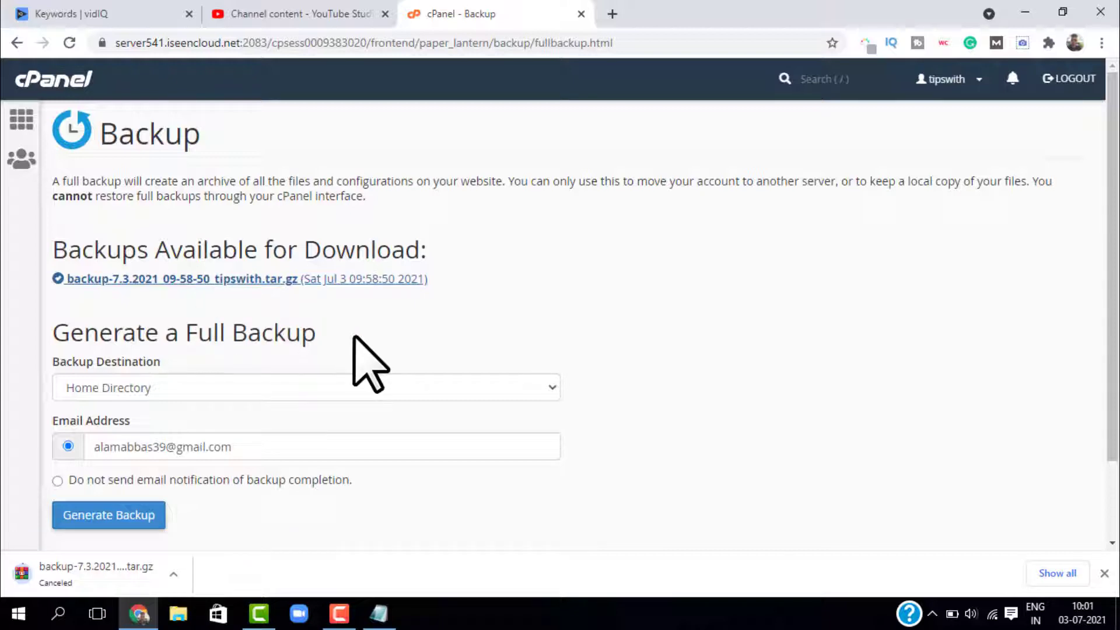
pyautogui.click(70, 94)
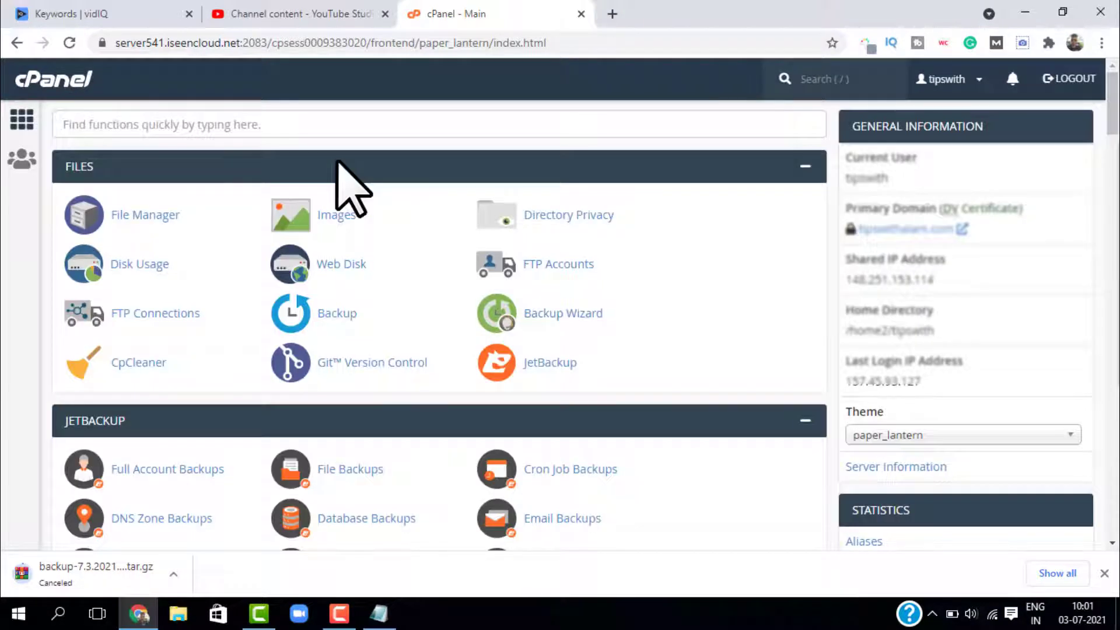
# In File Manager, locate and select the 86.84 MB backup archive and show its actions menu
pyautogui.click(154, 214)
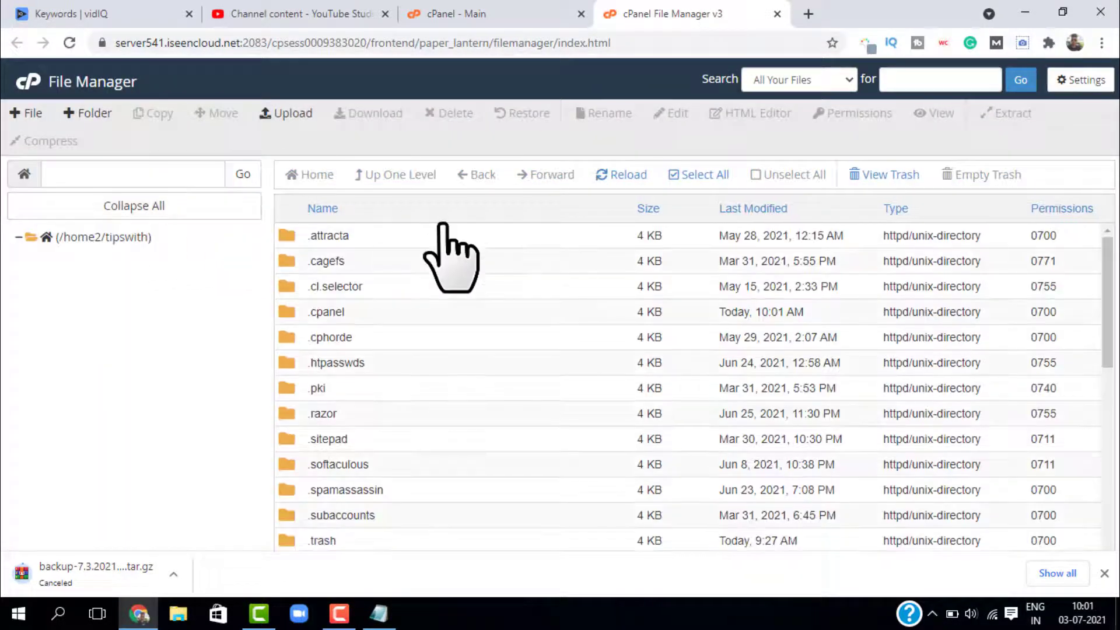
pyautogui.scroll(-4, 431, 379)
pyautogui.scroll(-4, 461, 426)
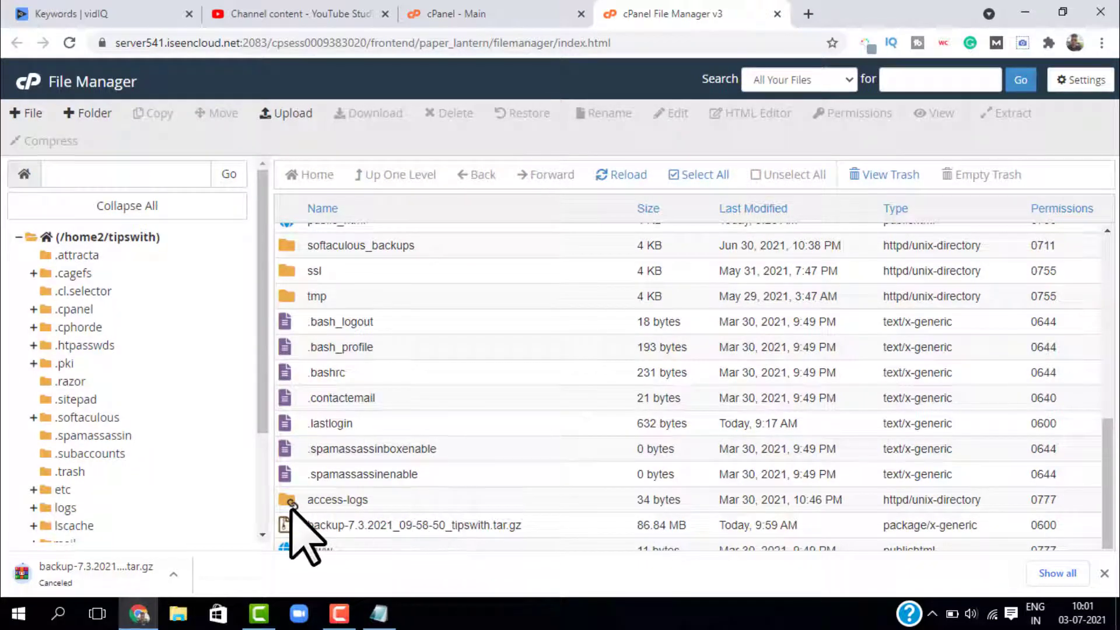
pyautogui.rightClick(390, 527)
pyautogui.click(380, 472)
pyautogui.click(420, 525)
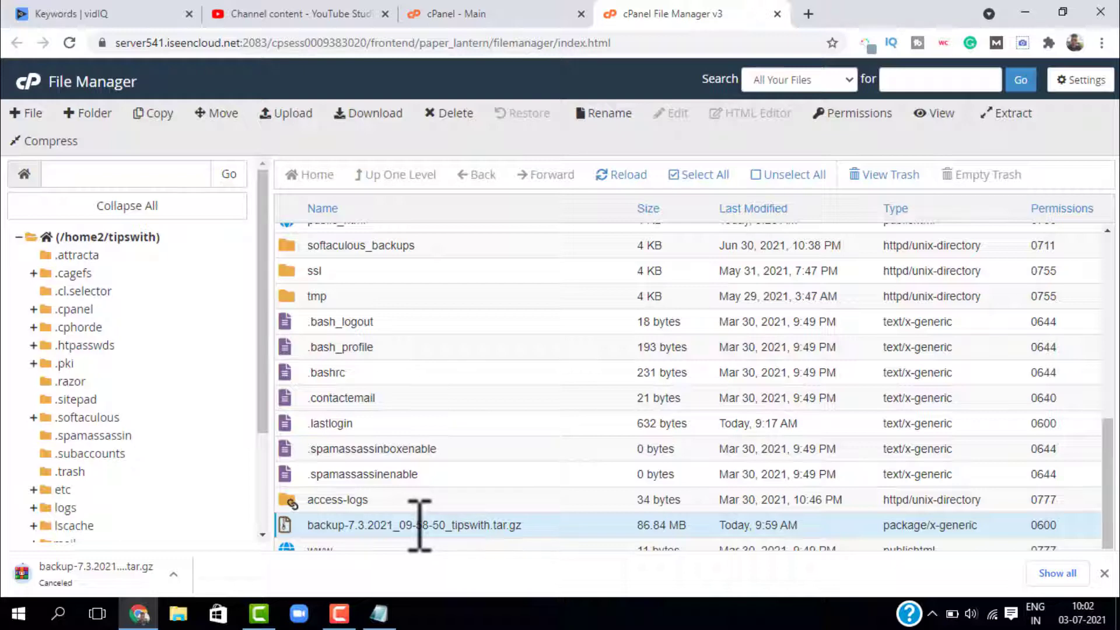
pyautogui.rightClick(417, 525)
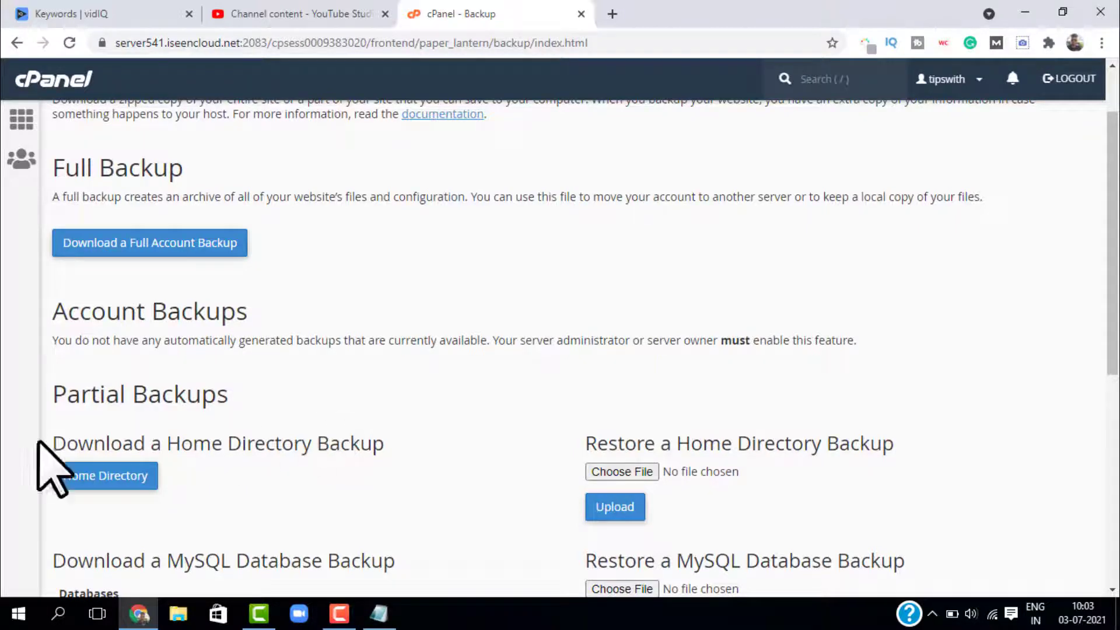
# Highlight the Home Directory Backup headings under Partial Backups and request the home directory download
pyautogui.moveTo(58, 393); pyautogui.dragTo(296, 425)
pyautogui.scroll(-4, 342, 400)
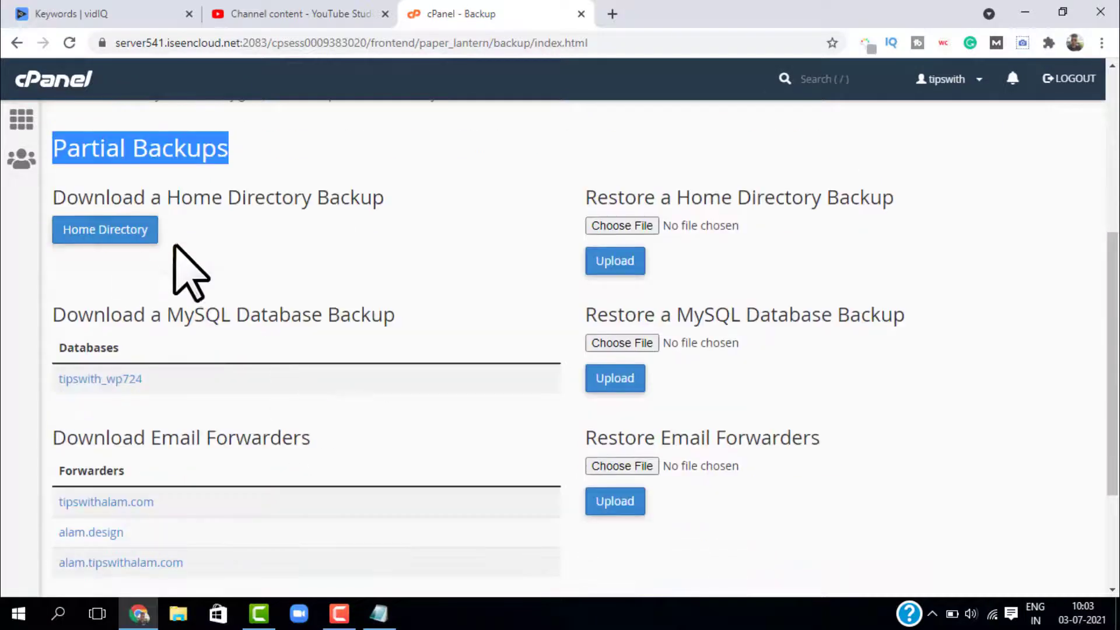
pyautogui.click(300, 214)
pyautogui.moveTo(175, 199); pyautogui.dragTo(350, 200)
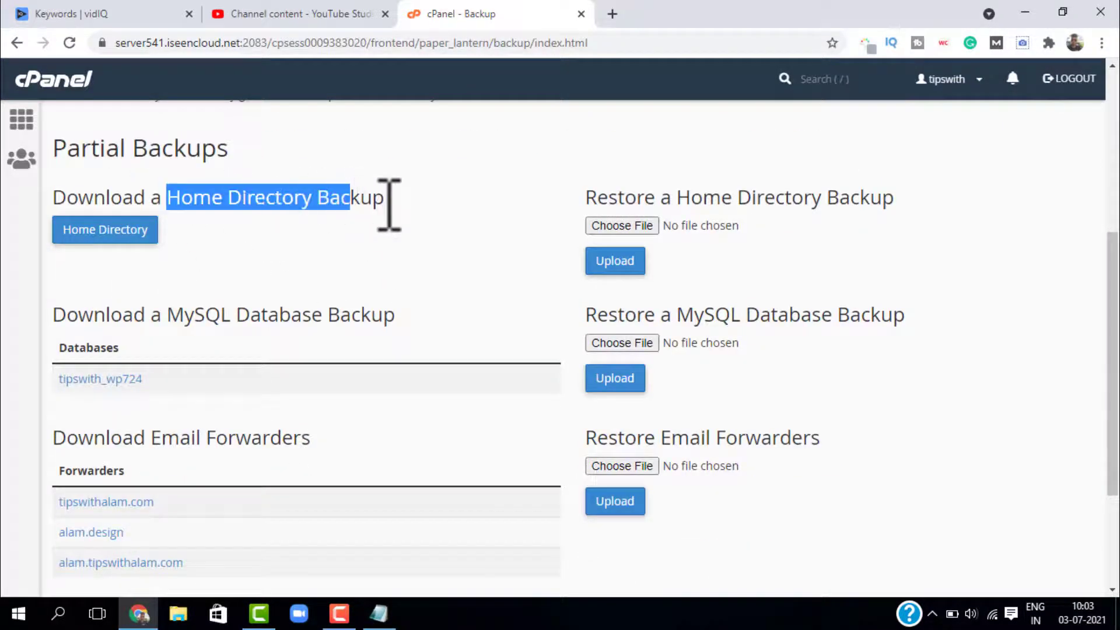
pyautogui.click(391, 245)
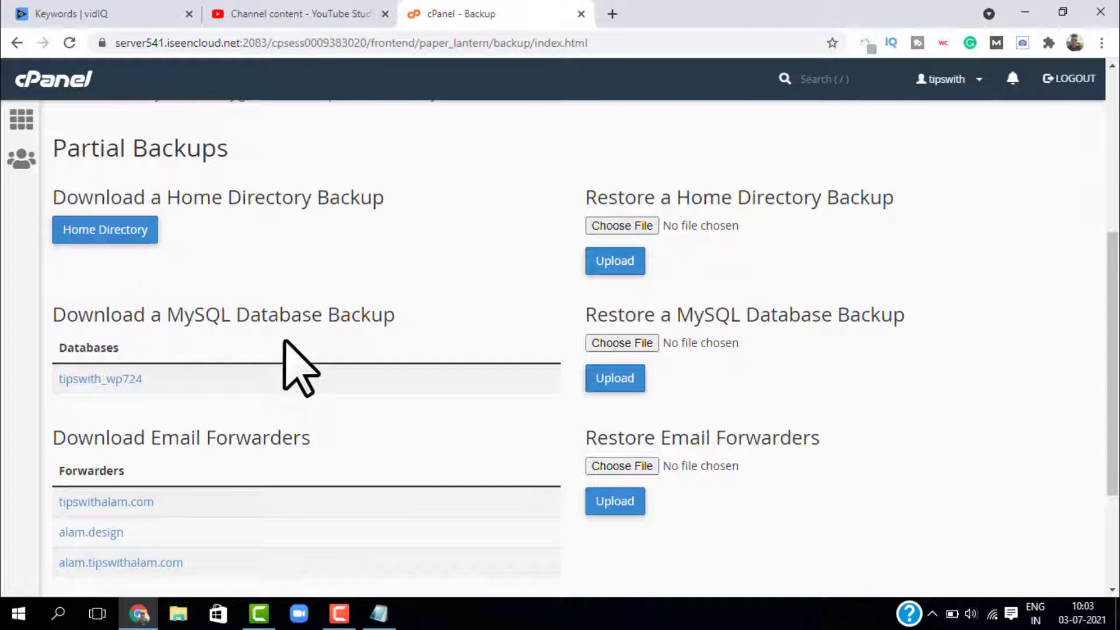
pyautogui.scroll(-1, 170, 445)
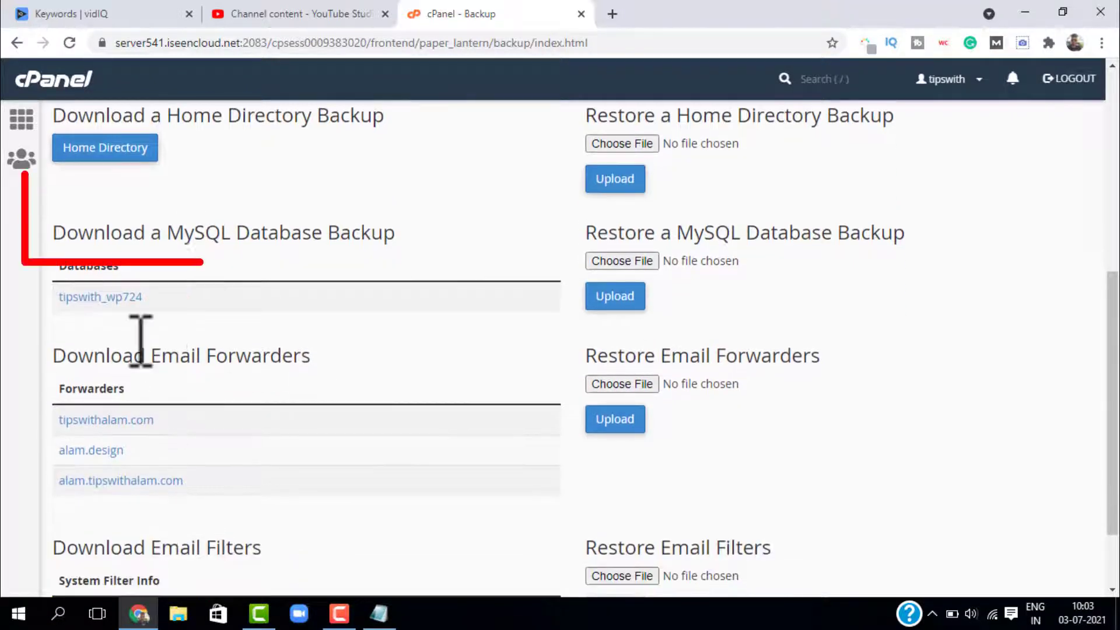
pyautogui.scroll(1, 140, 335)
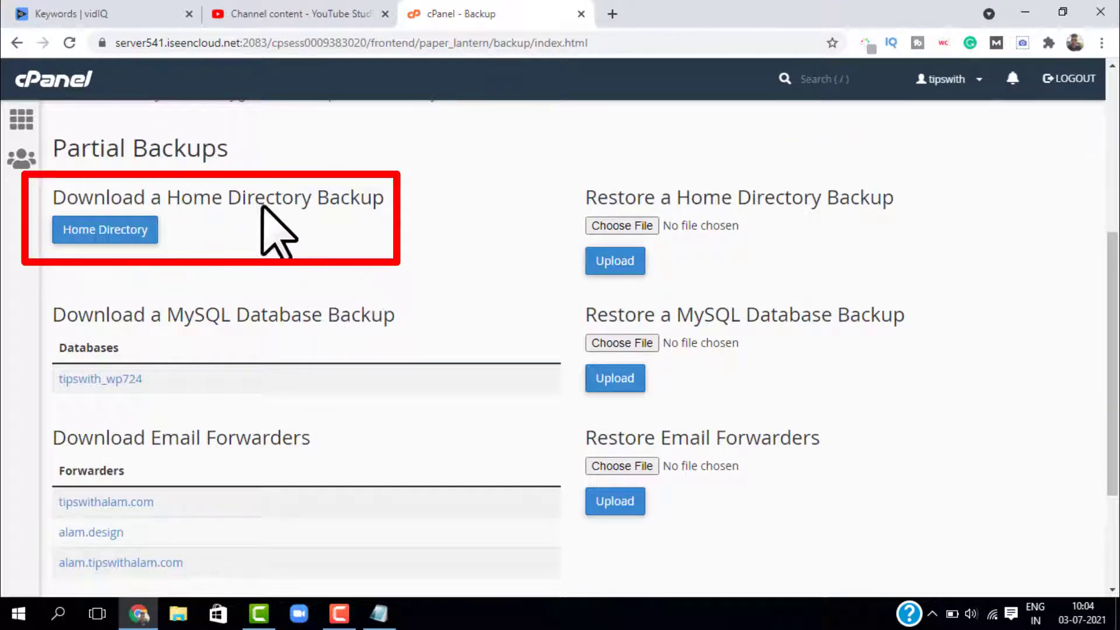
pyautogui.tripleClick(218, 205)
pyautogui.click(313, 290)
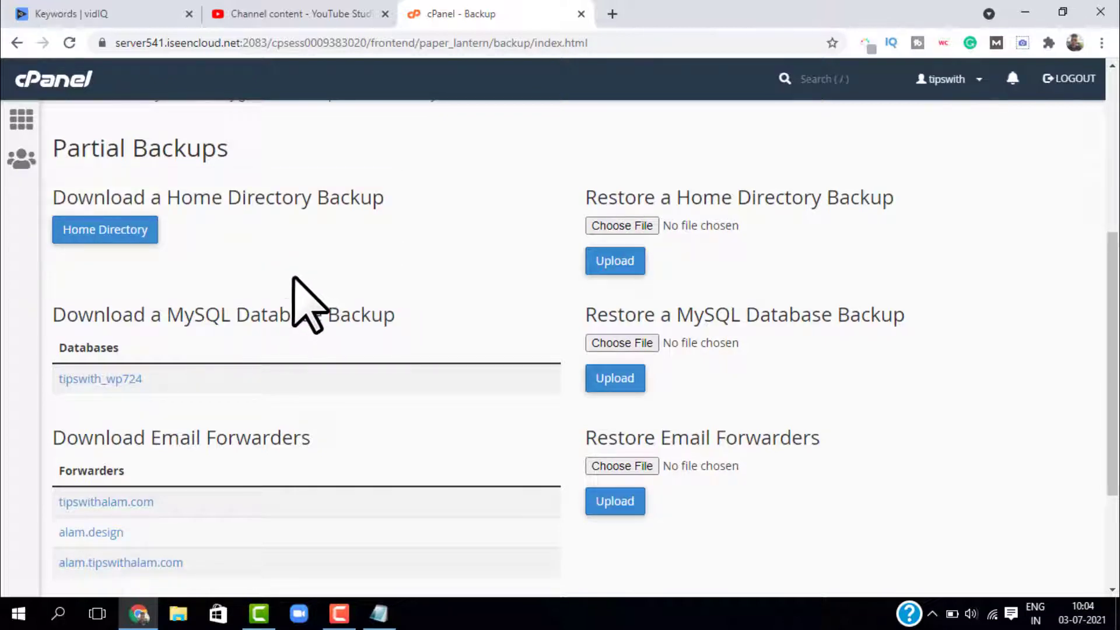
pyautogui.click(112, 231)
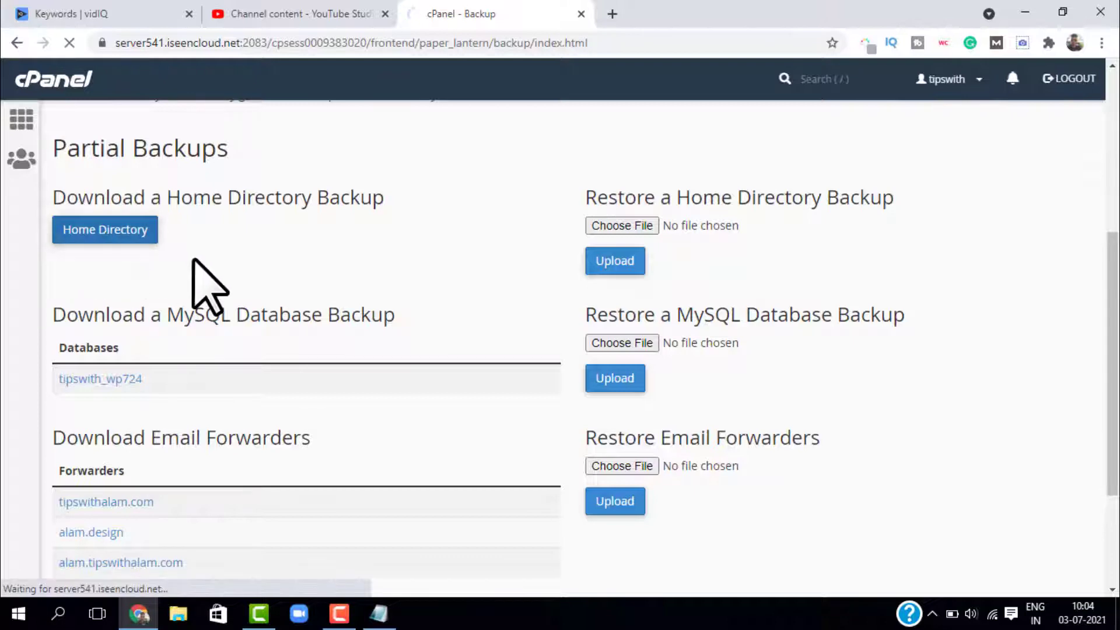
# Cancel the home directory download and highlight the MySQL database backup heading
pyautogui.click(175, 571)
pyautogui.click(213, 545)
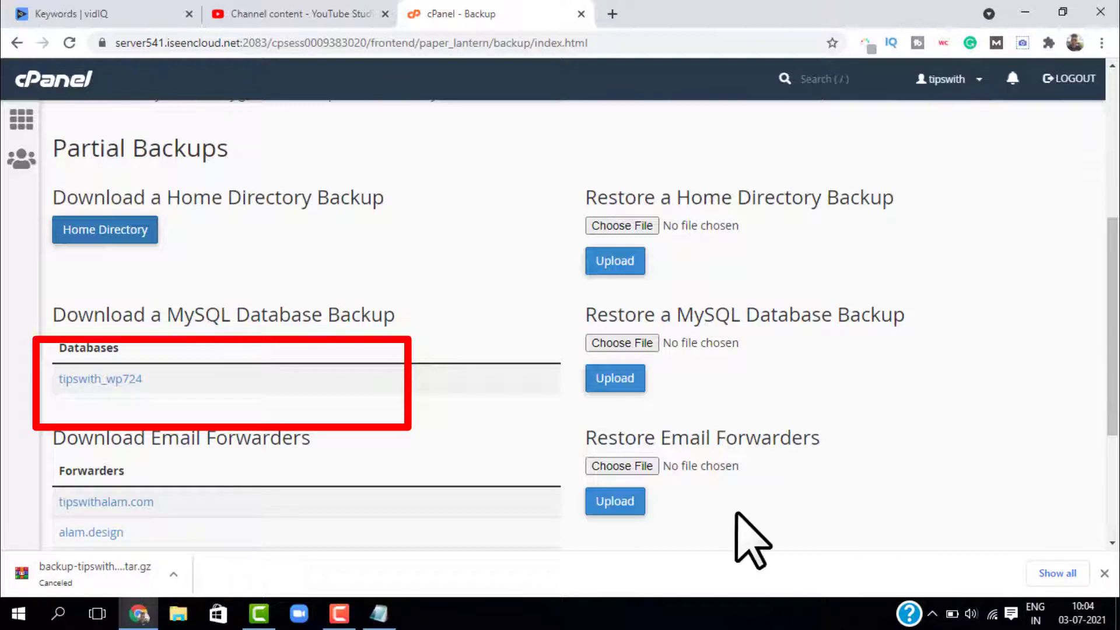
pyautogui.moveTo(93, 315); pyautogui.dragTo(340, 315)
pyautogui.click(388, 313)
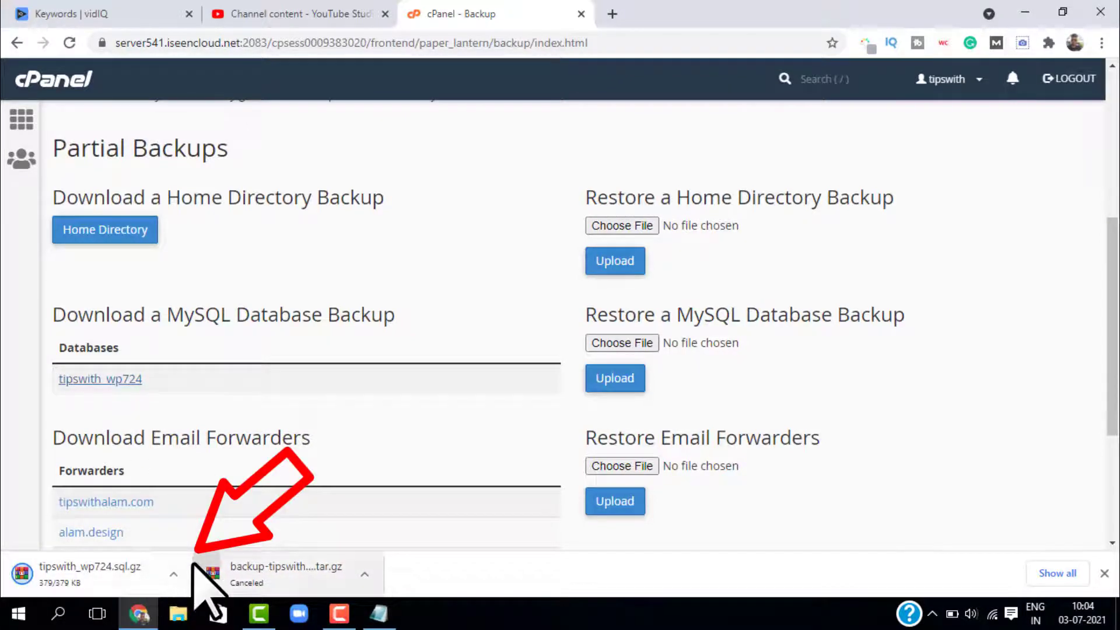
# Download the tipswithalam.com email forwarders backup
pyautogui.scroll(-1, 160, 350)
pyautogui.moveTo(152, 355); pyautogui.dragTo(385, 359)
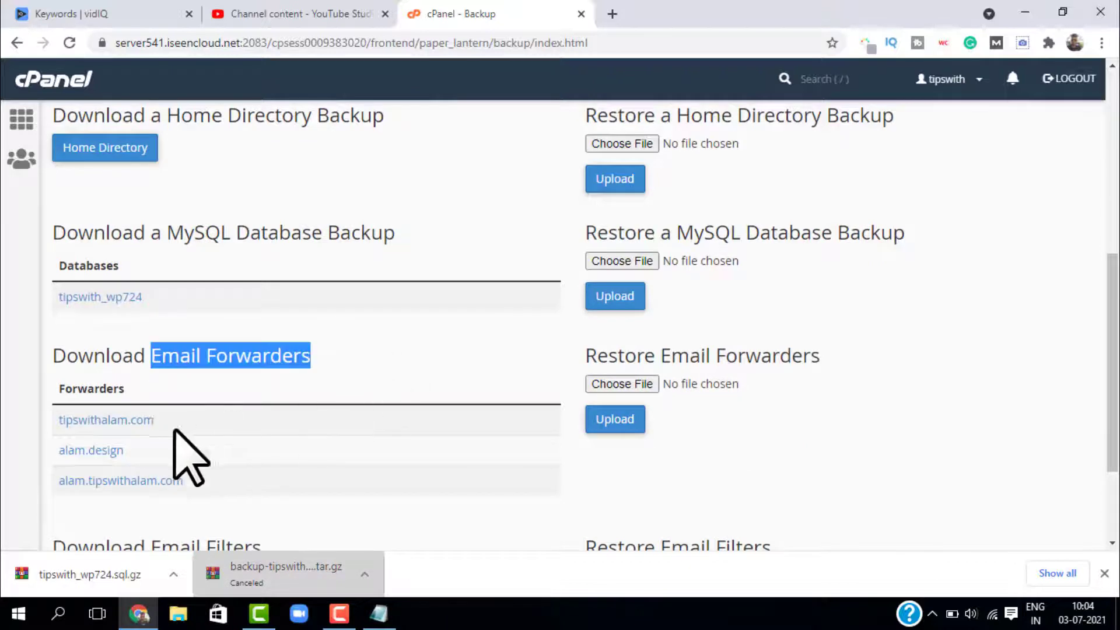
pyautogui.click(104, 421)
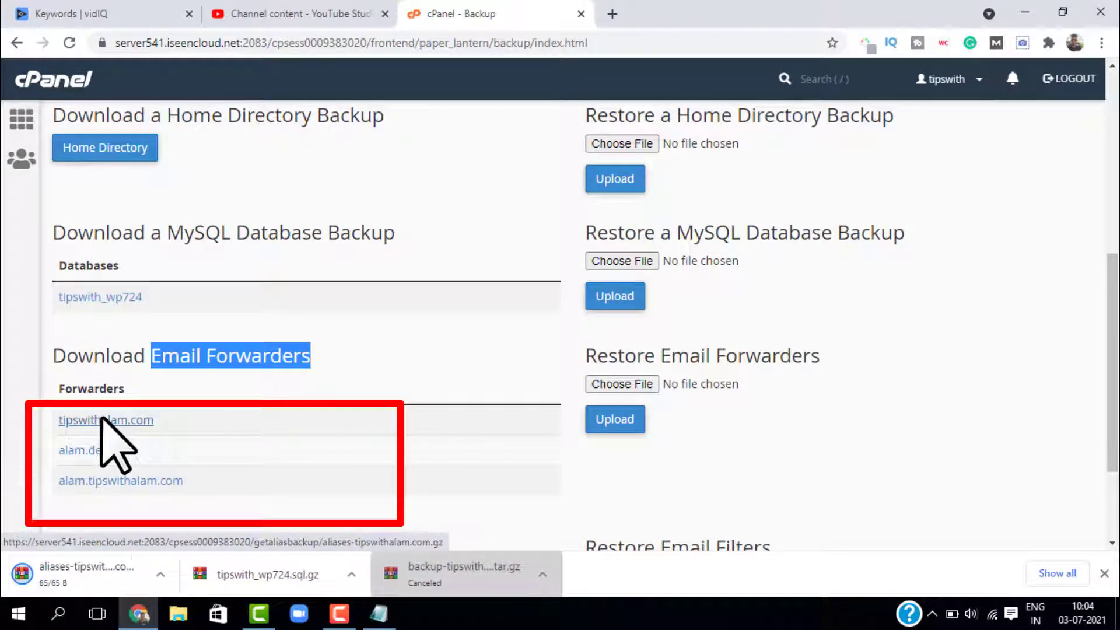
pyautogui.click(105, 365)
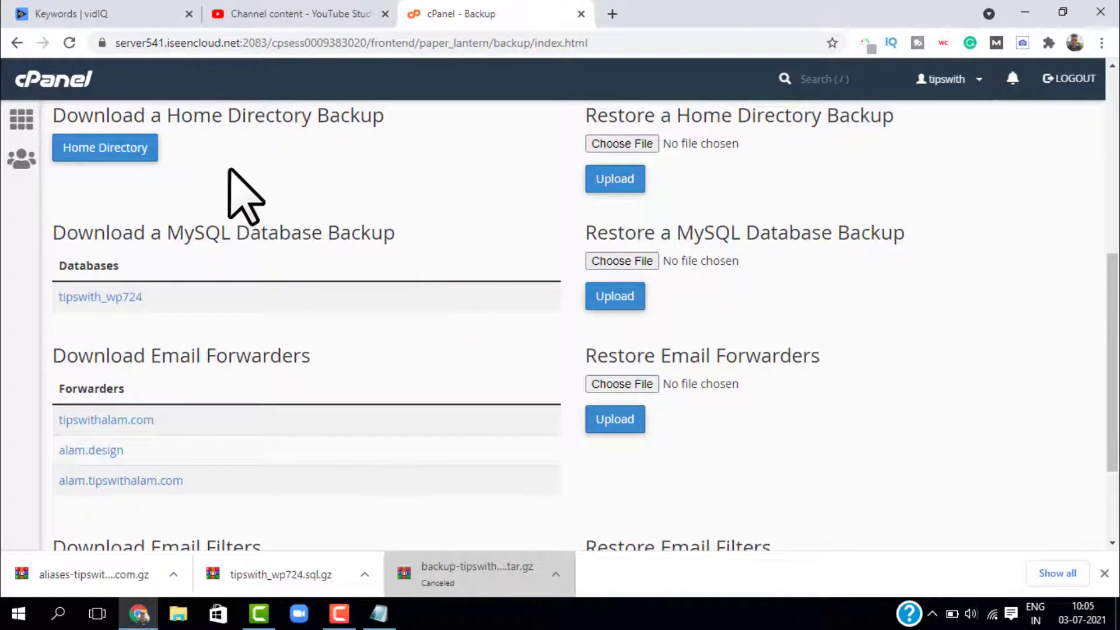
# Highlight the Restore a Home Directory Backup heading
pyautogui.scroll(1, 582, 198)
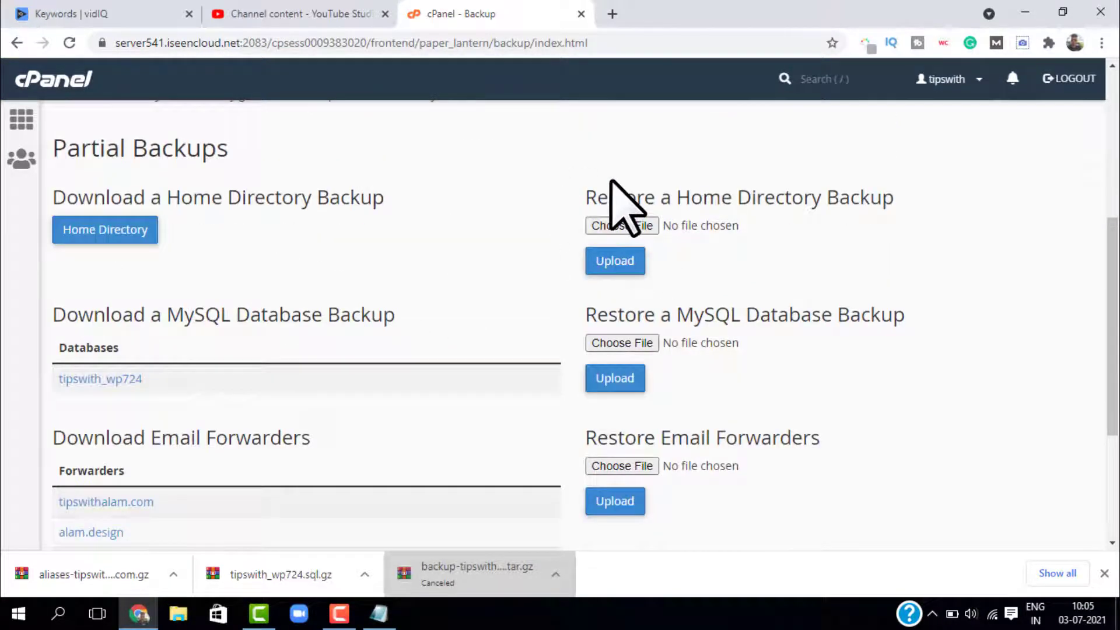
pyautogui.moveTo(582, 196); pyautogui.dragTo(918, 204)
pyautogui.click(953, 239)
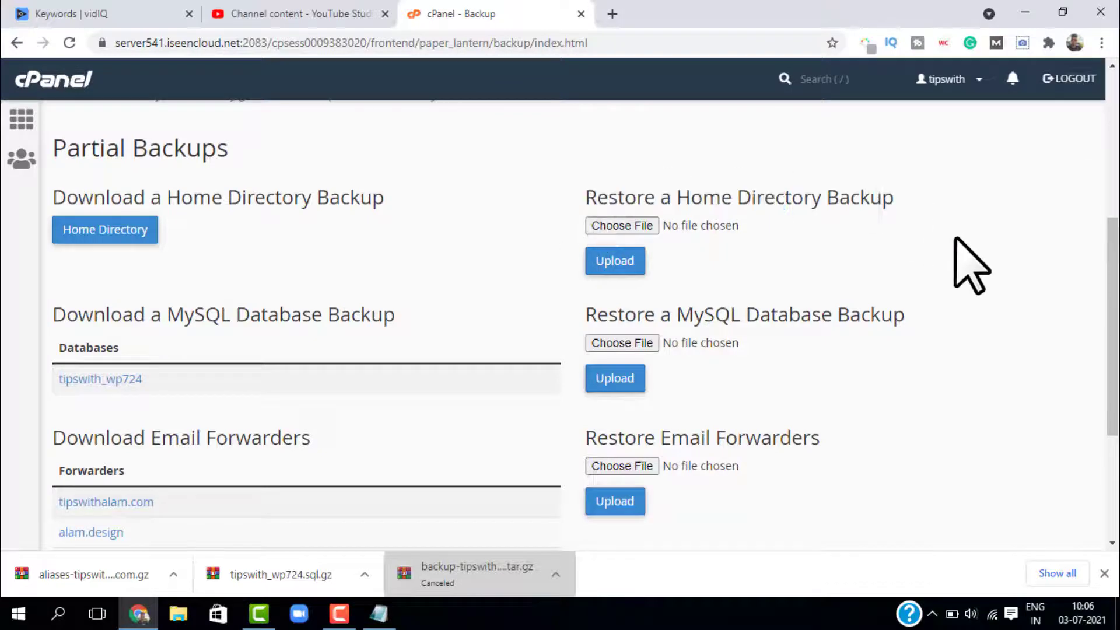
pyautogui.moveTo(672, 198); pyautogui.dragTo(933, 201)
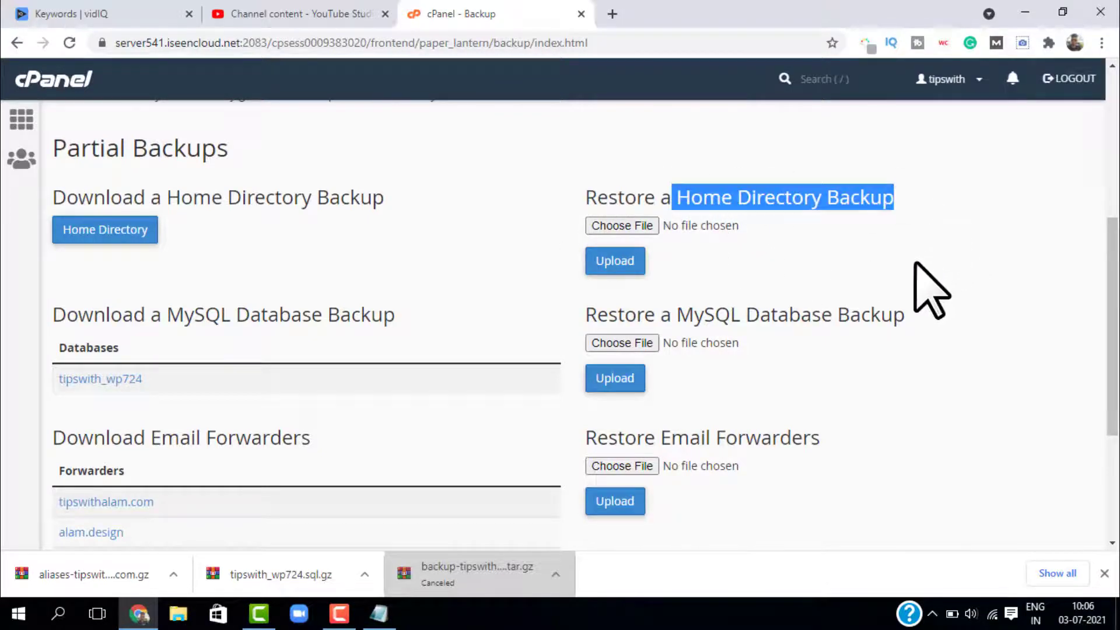
# Browse Downloads for a home directory restore file, then close the picker without choosing one
pyautogui.click(914, 263)
pyautogui.click(631, 227)
pyautogui.scroll(10, 76, 508)
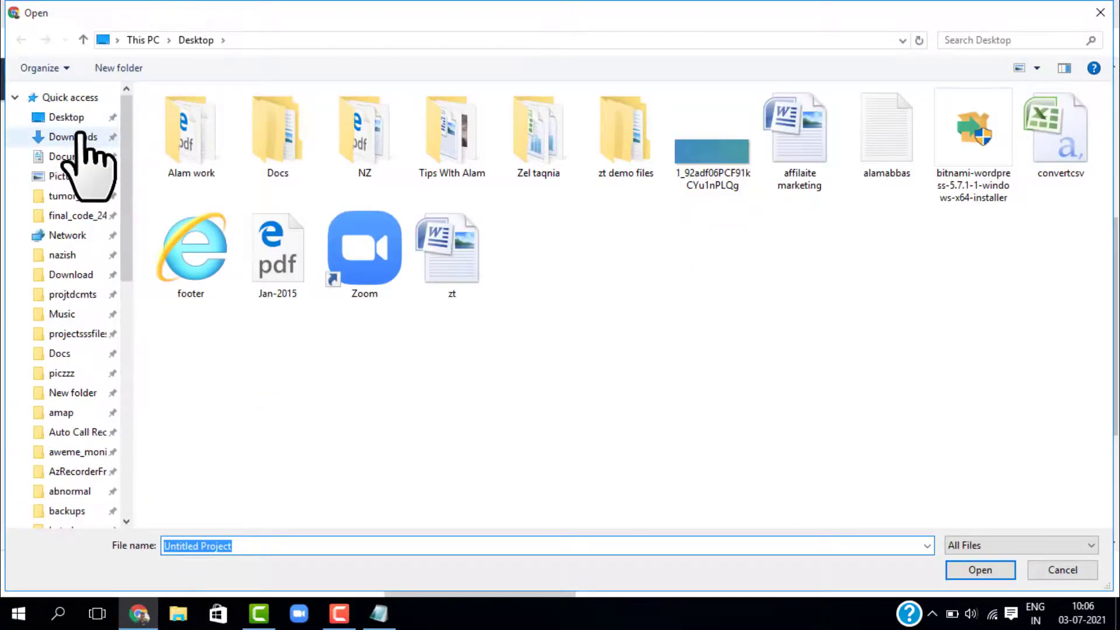
pyautogui.click(75, 139)
pyautogui.scroll(-15, 762, 195)
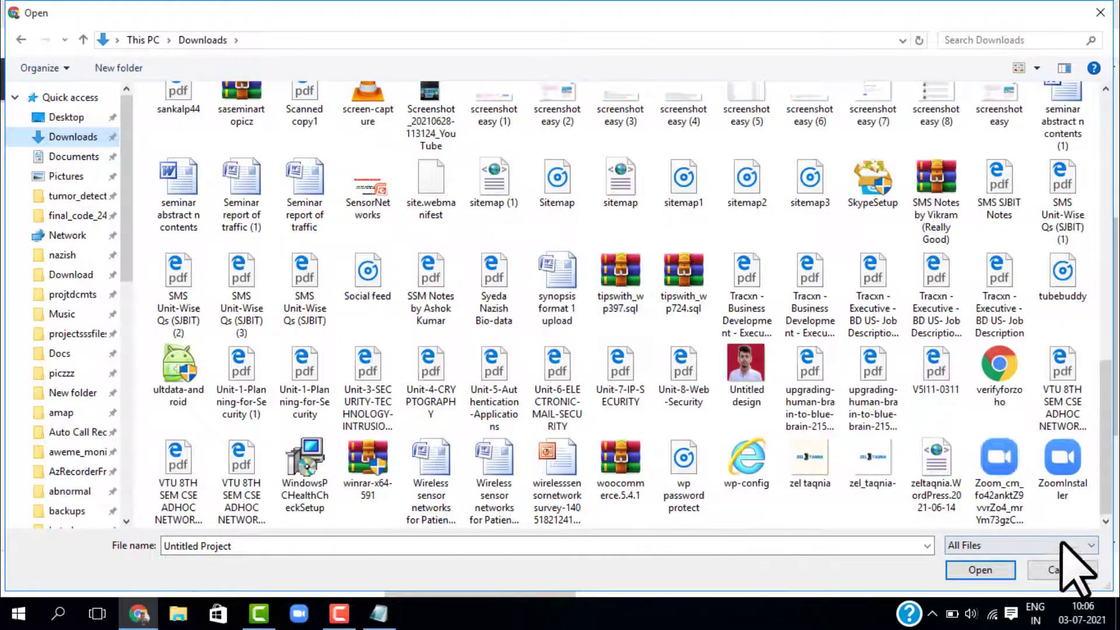
pyautogui.click(1062, 569)
pyautogui.moveTo(677, 315); pyautogui.dragTo(942, 297)
pyautogui.click(941, 316)
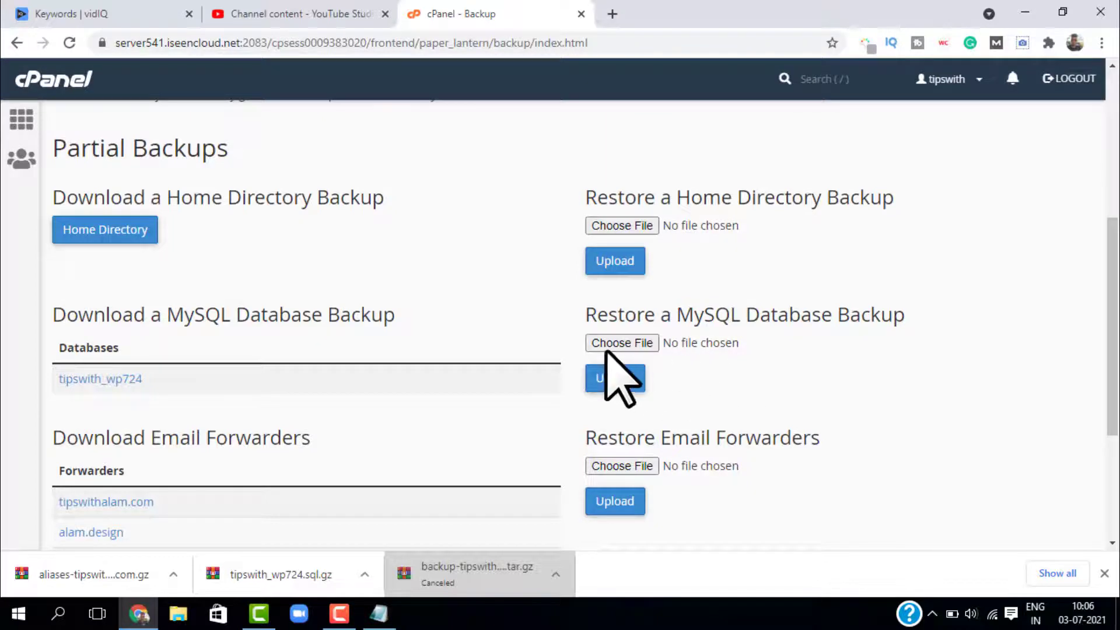
# Choose tipswith_wp397.sql from Downloads as the MySQL database restore file
pyautogui.click(601, 344)
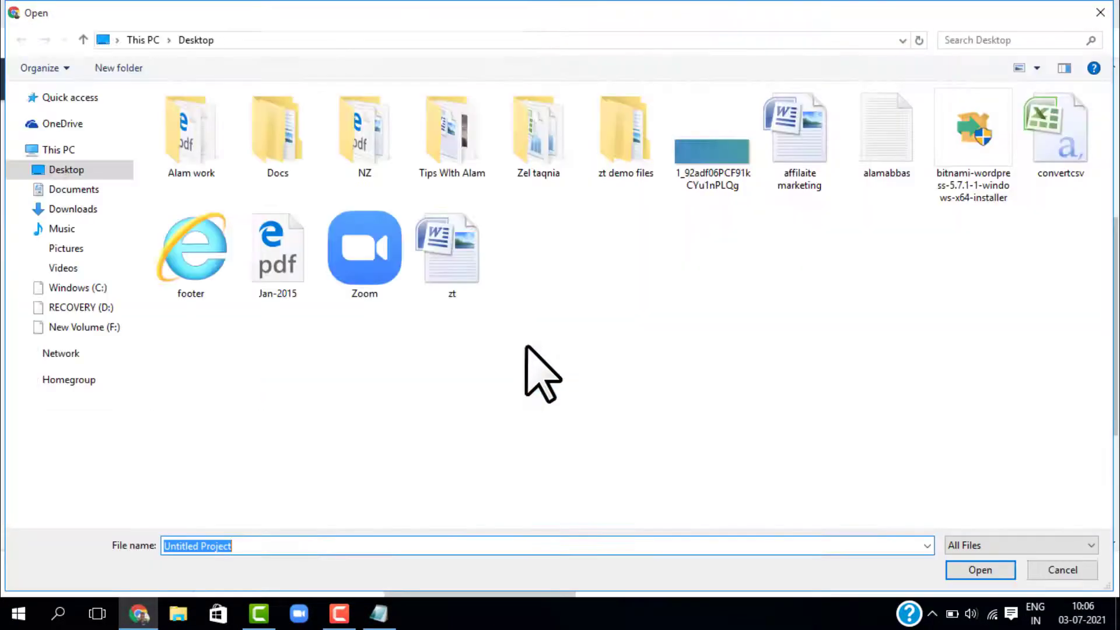
pyautogui.scroll(-5, 119, 277)
pyautogui.scroll(5, 70, 250)
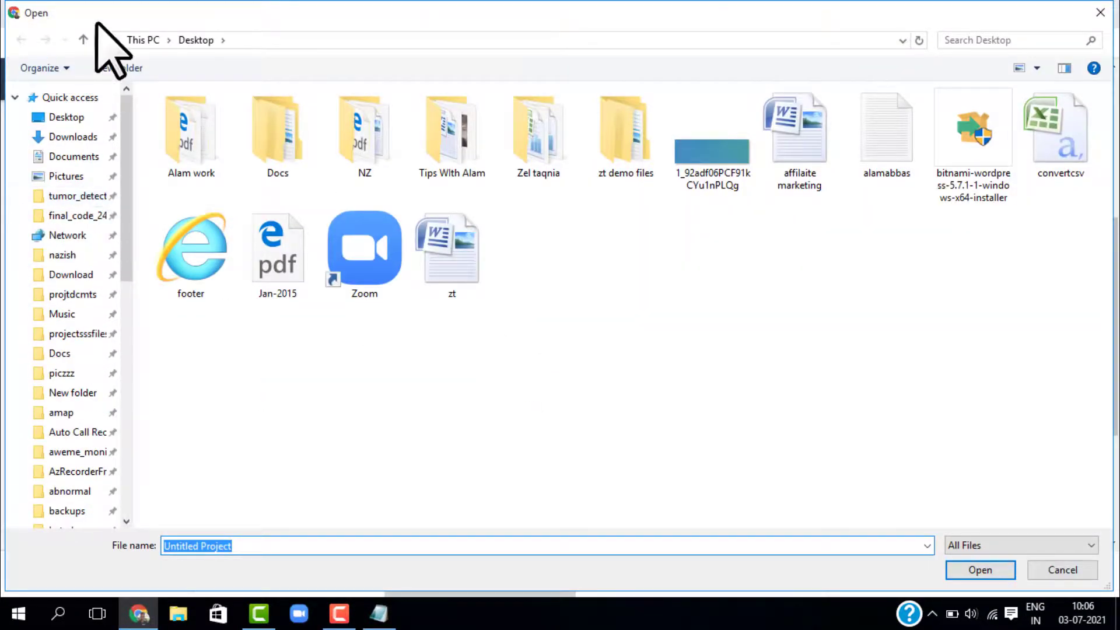
pyautogui.click(73, 137)
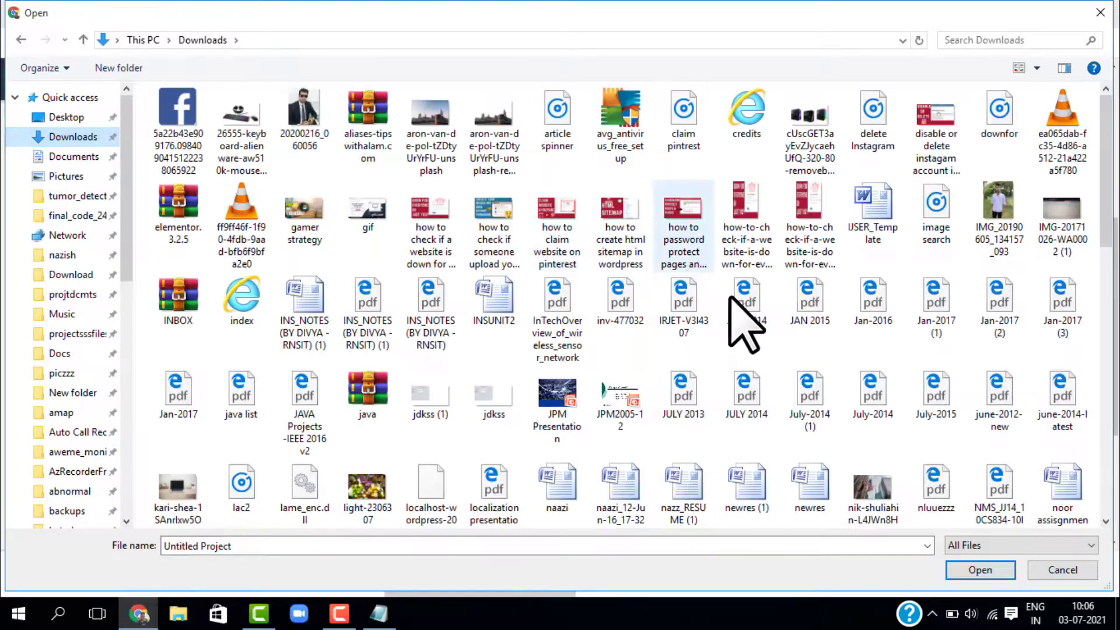
pyautogui.scroll(-6, 737, 312)
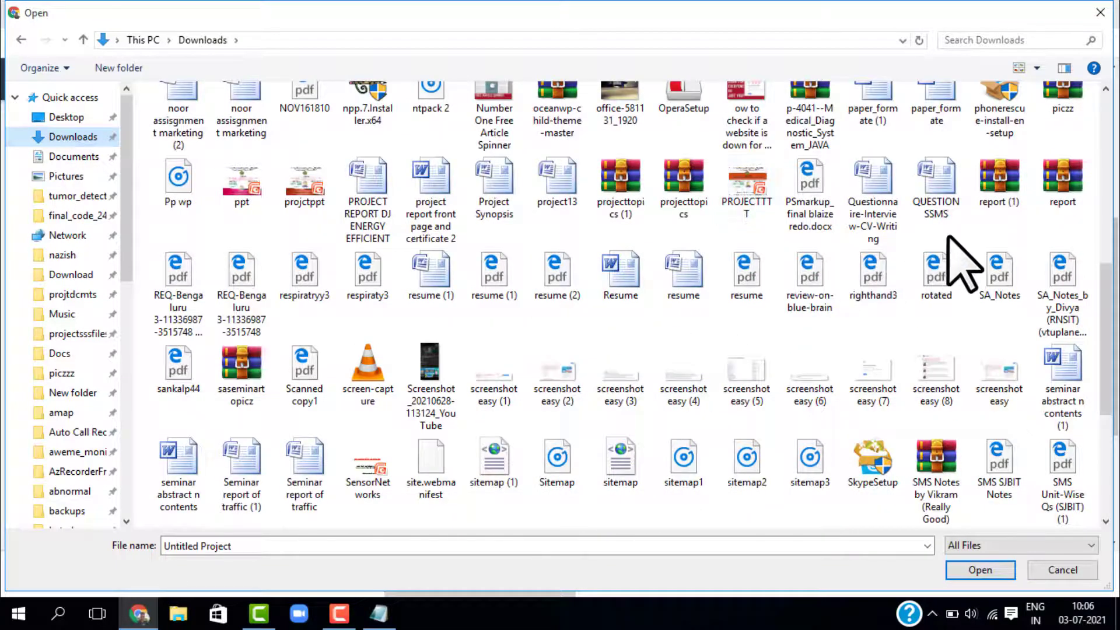
pyautogui.scroll(3, 948, 169)
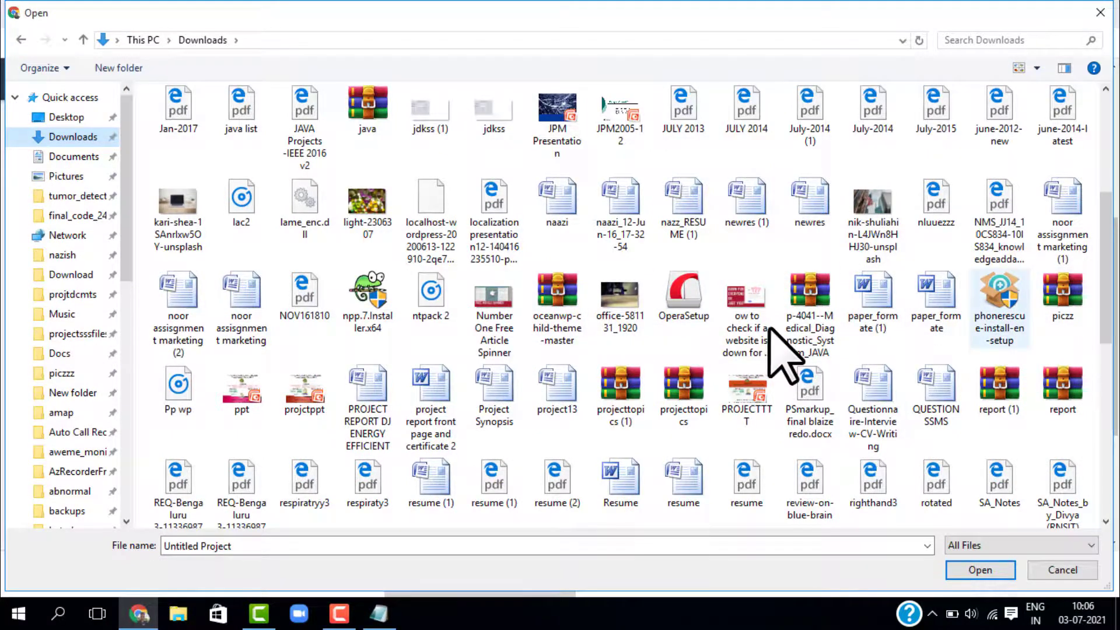
pyautogui.scroll(-5, 752, 356)
pyautogui.click(620, 287)
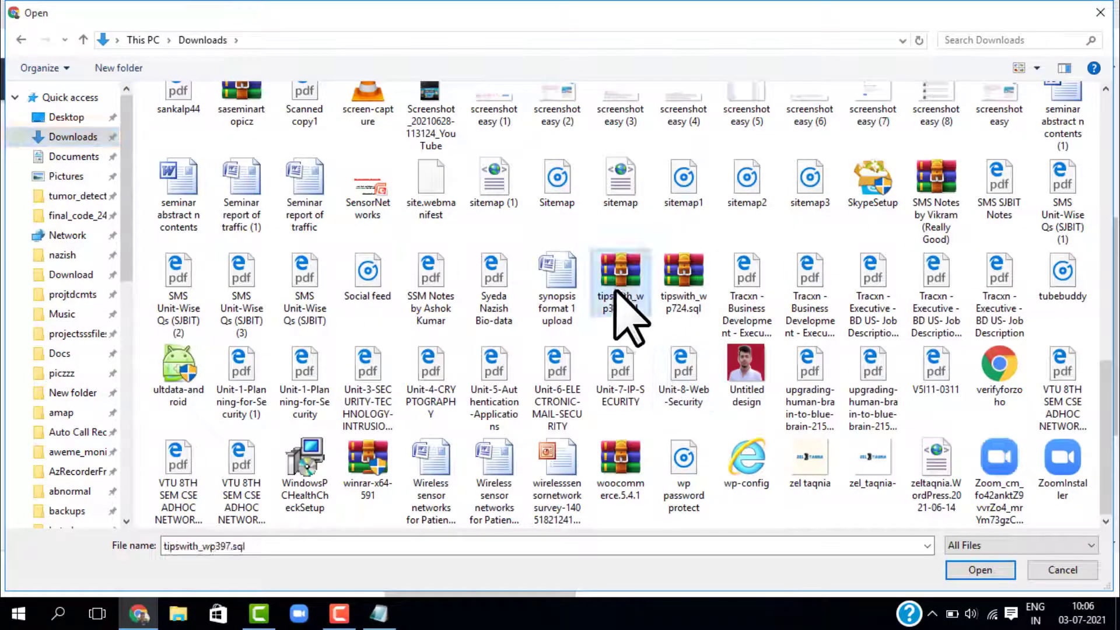
pyautogui.click(975, 575)
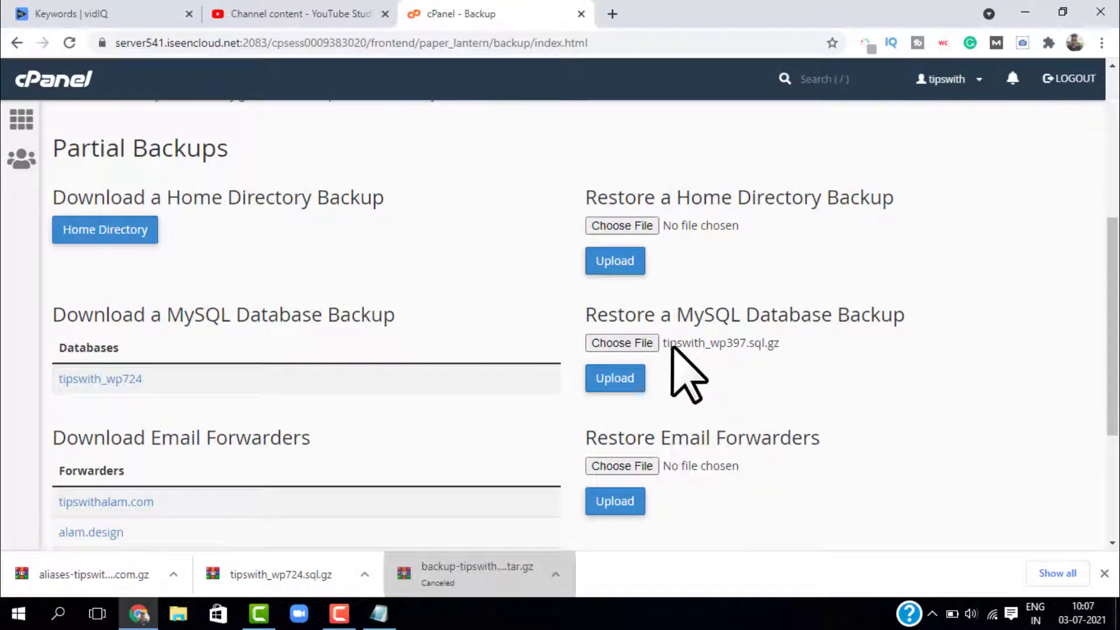
# Leave the Backup page through the cPanel logo at the top of the page
pyautogui.click(615, 382)
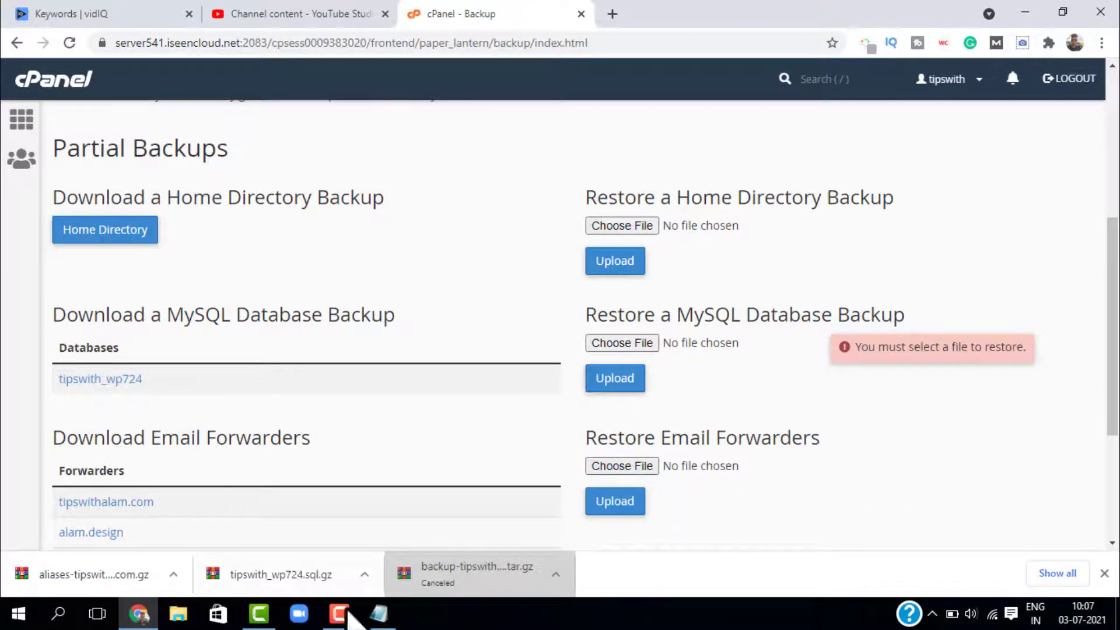
pyautogui.scroll(4, 607, 332)
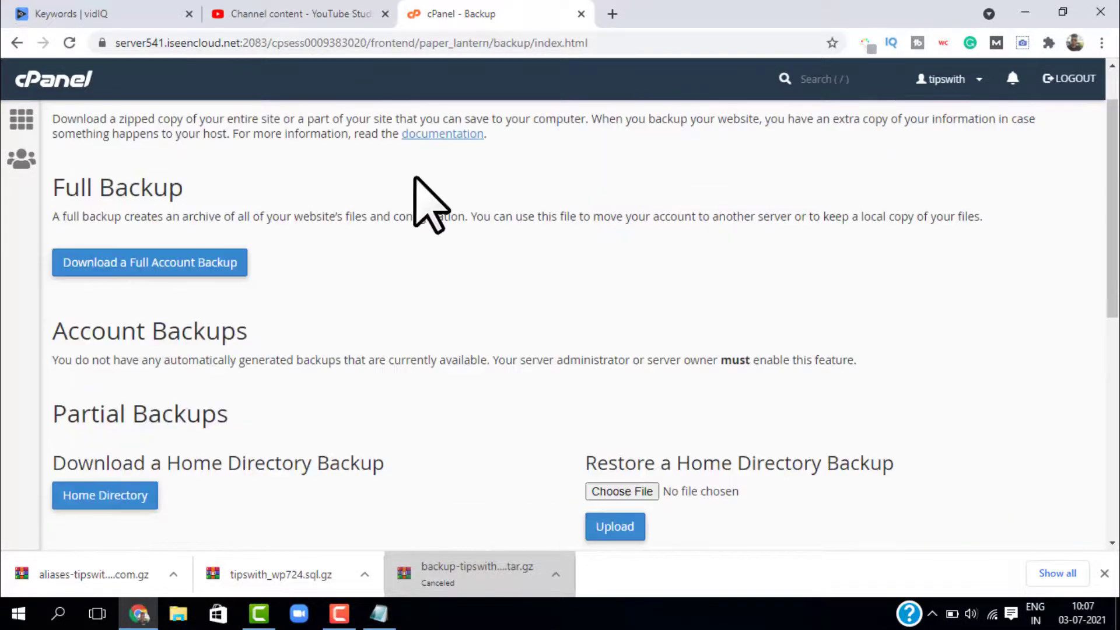
pyautogui.click(28, 80)
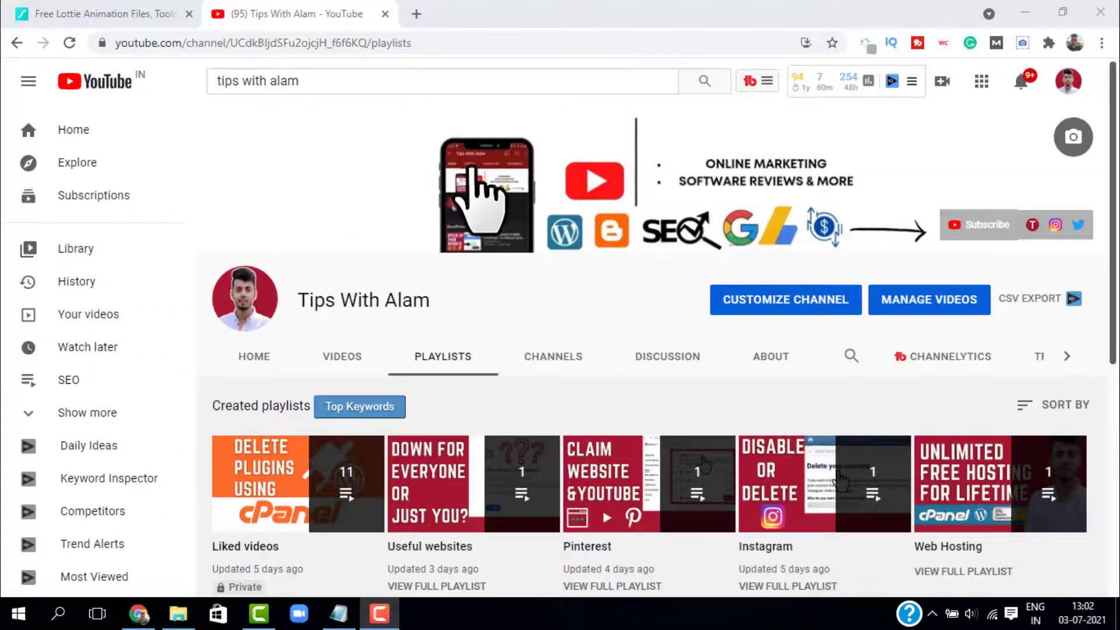
pyautogui.scroll(-5, 645, 425)
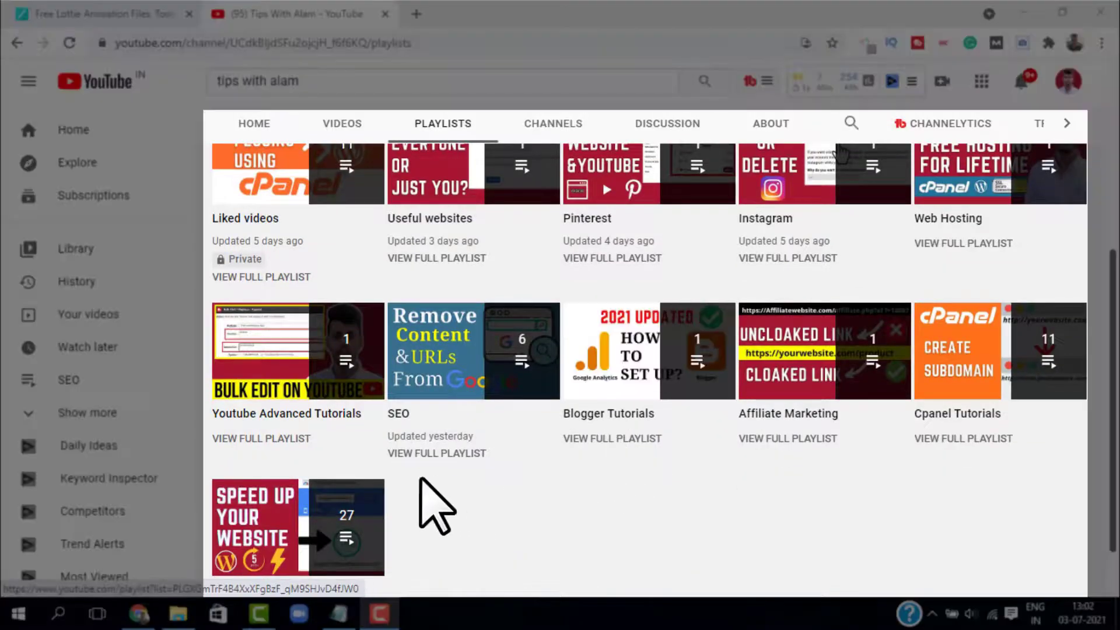
pyautogui.scroll(-2, 453, 488)
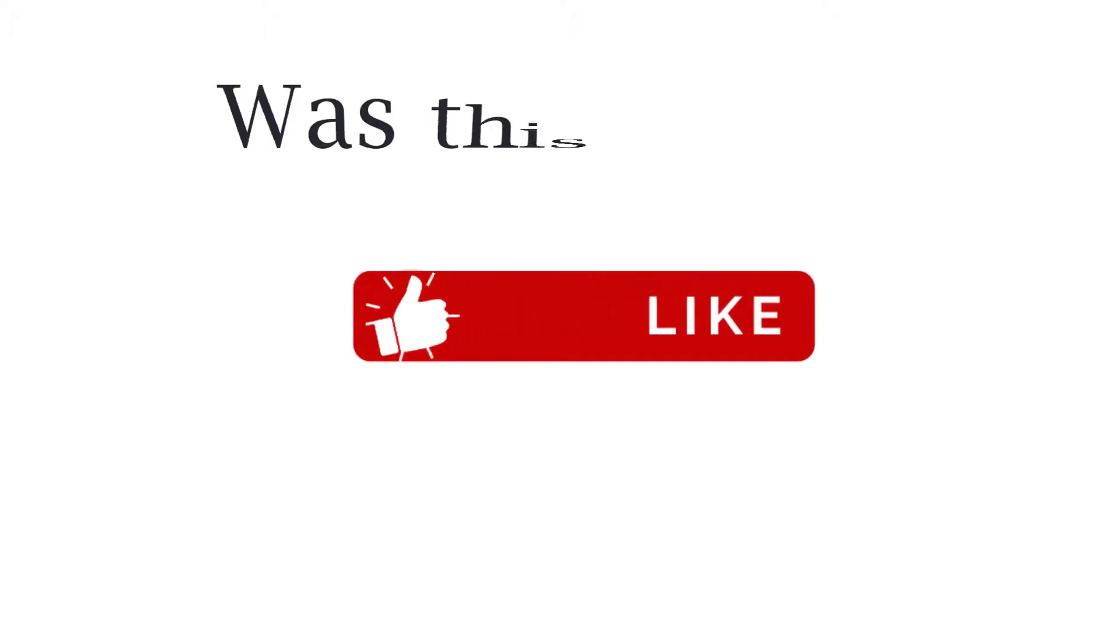